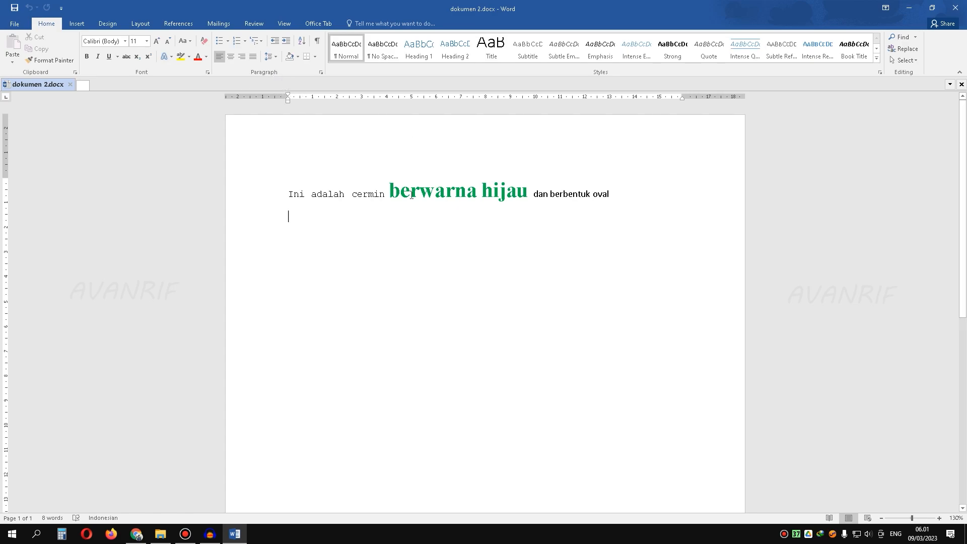
Step: Replace the existing sentence with three separate lines reading "Barang 1", "Barang 2" and "Barang 3"
left_click(262, 194)
key("Delete")
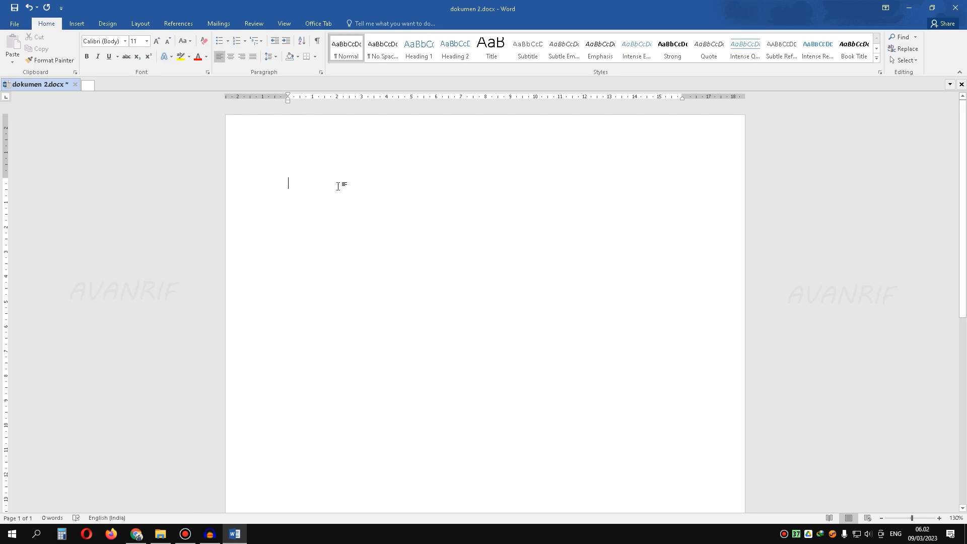
type("Barang 1")
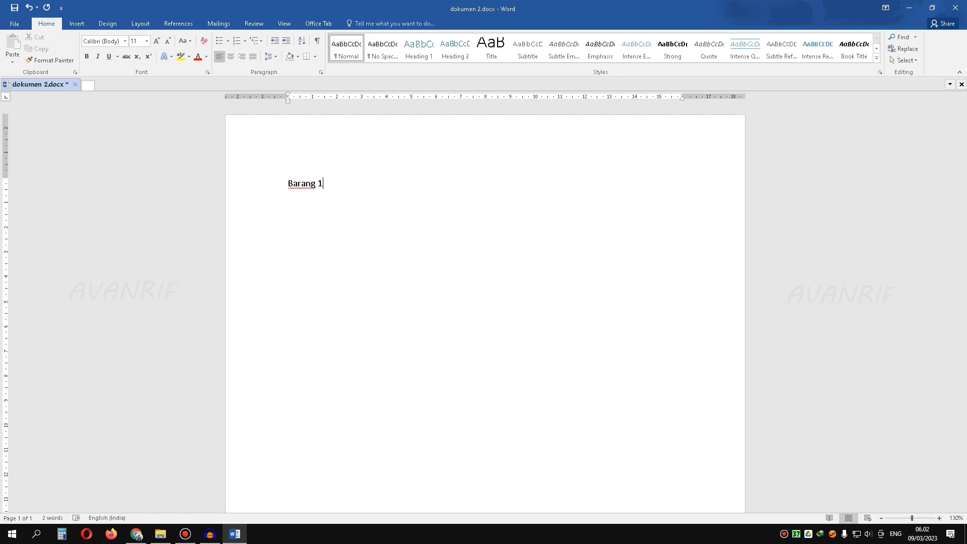
key("Return")
type("Barang ")
type("ng")
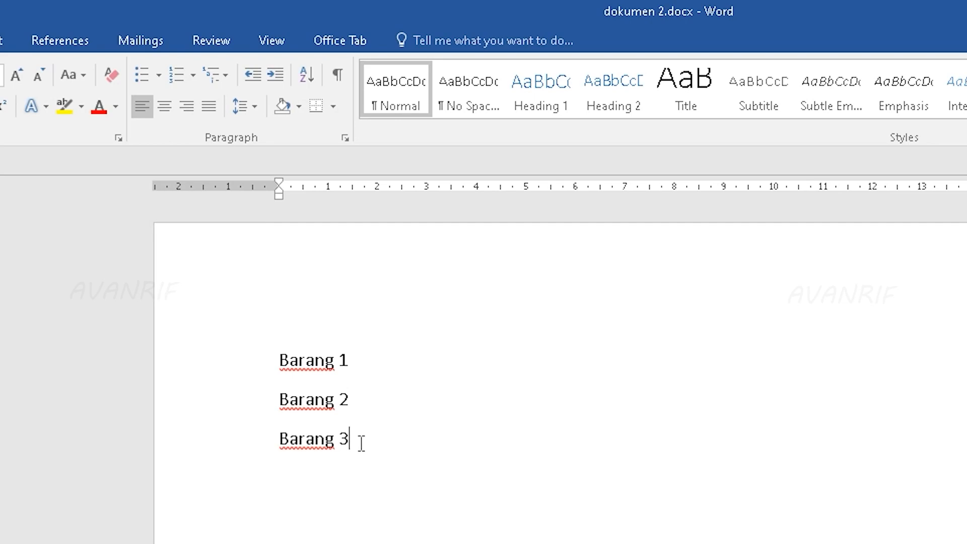
Step: Format the three Barang lines as a bulleted list with solid round bullets
left_click_drag(361, 443, 270, 365)
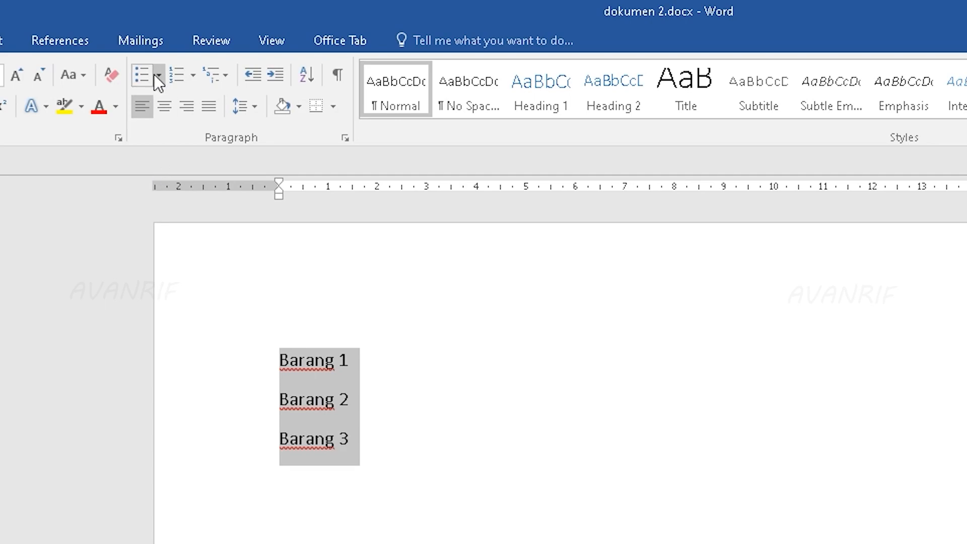
left_click(140, 73)
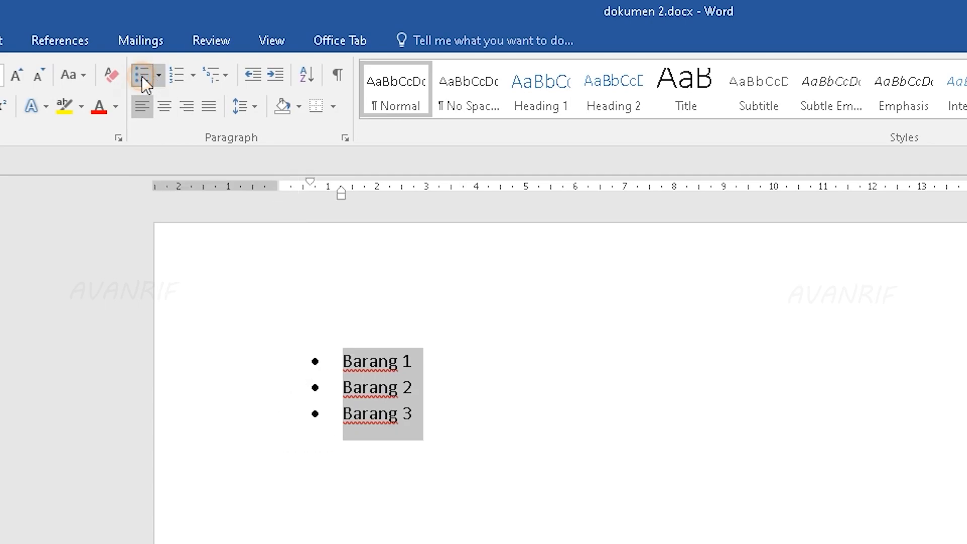
left_click(483, 424)
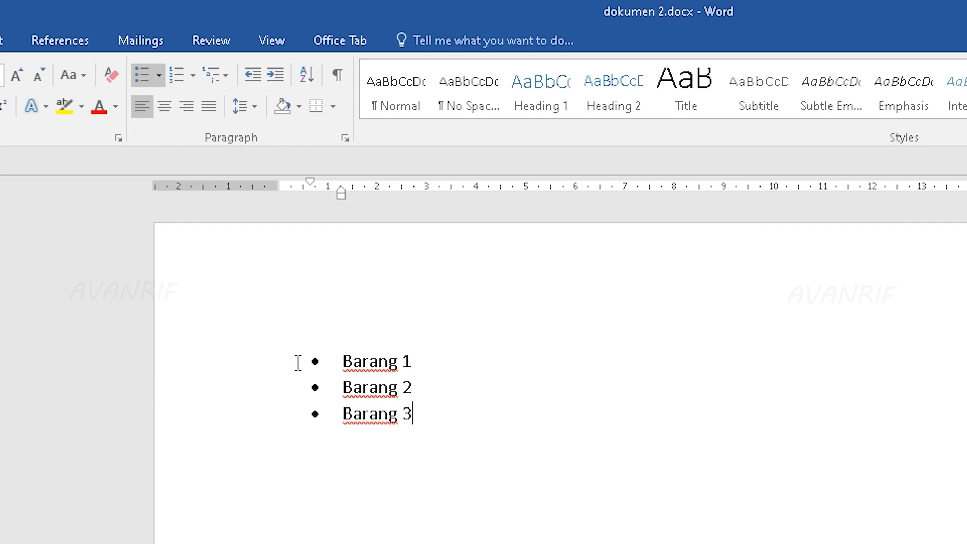
Step: Preview the hollow-circle bullet style on the whole list and insert several blank lines above Barang 1
left_click(428, 420)
left_click(331, 356, "shift")
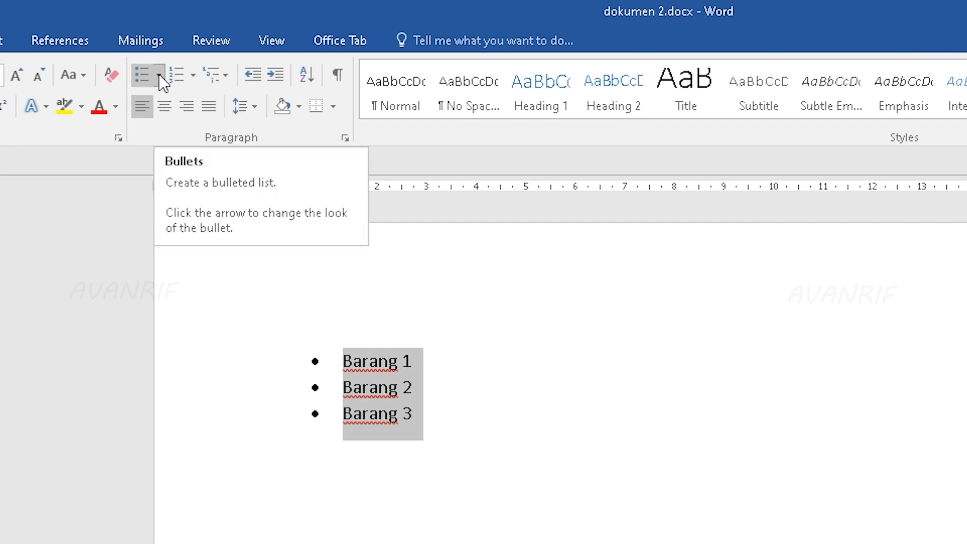
left_click(159, 77)
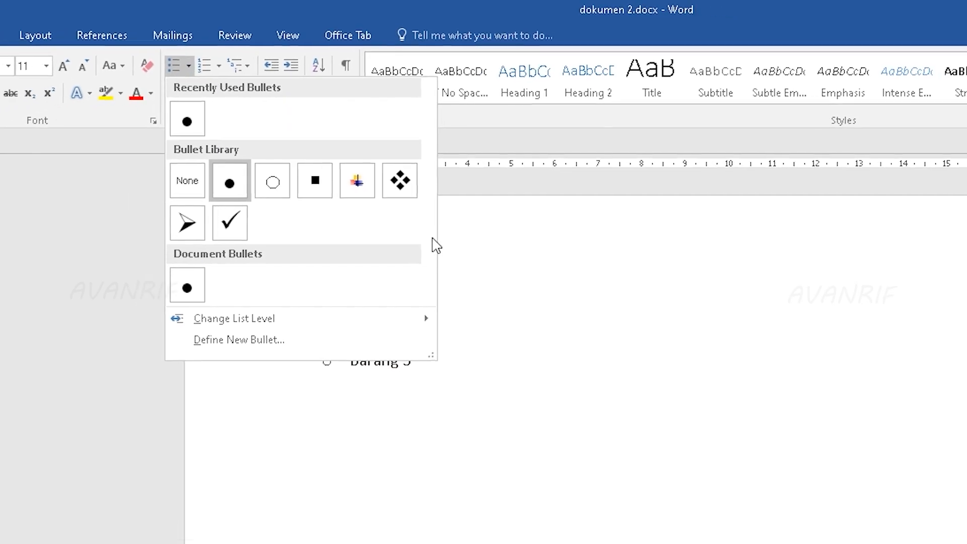
left_click(604, 329)
left_click(359, 257)
key("Return")
key("Return")
key("Return")
key("Return")
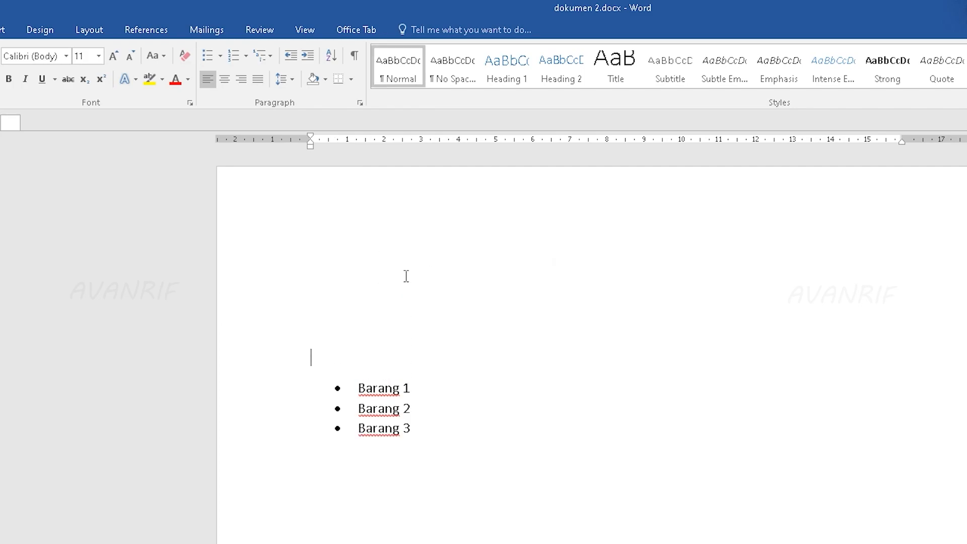
Step: Remove the bullets from the three Barang lines and number them 1., 2., 3. instead
left_click_drag(422, 431, 324, 378)
left_click(220, 56)
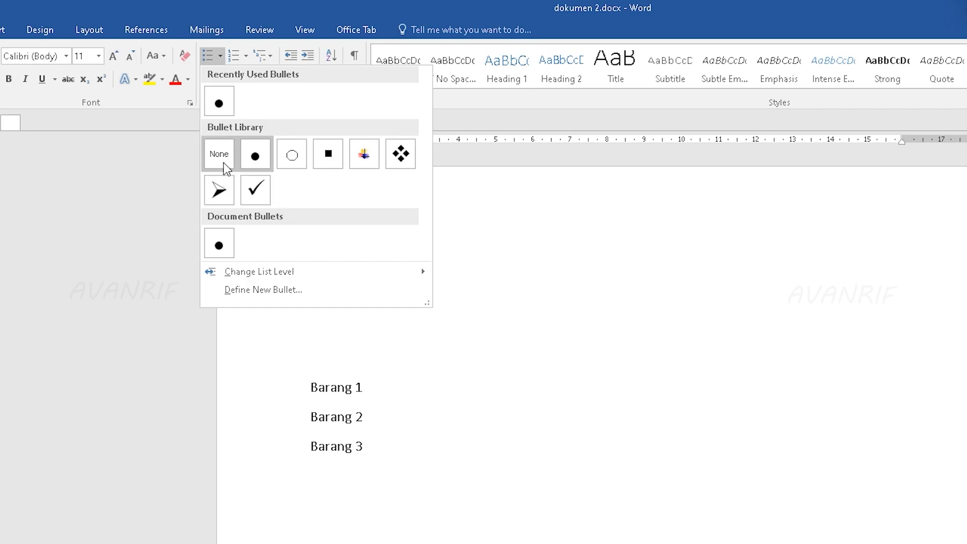
left_click(539, 277)
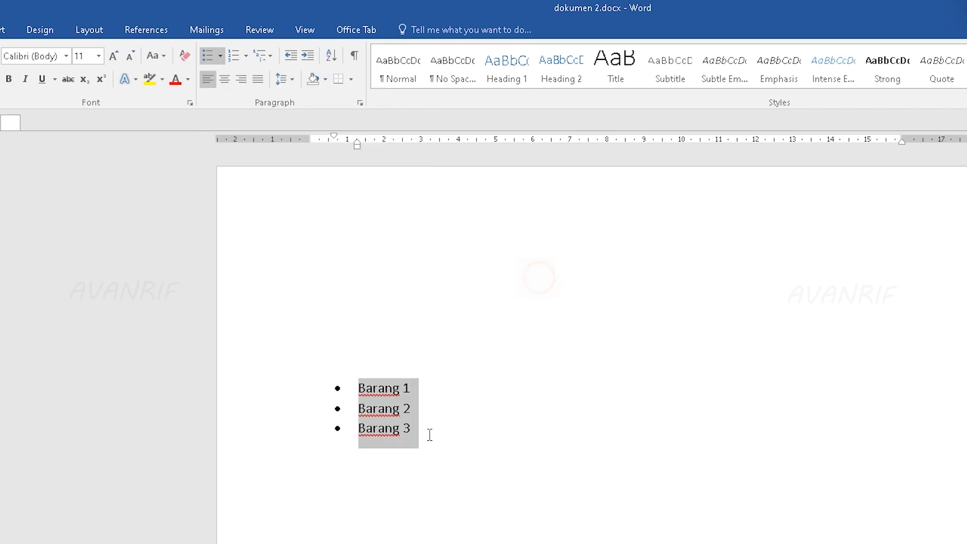
left_click(210, 59)
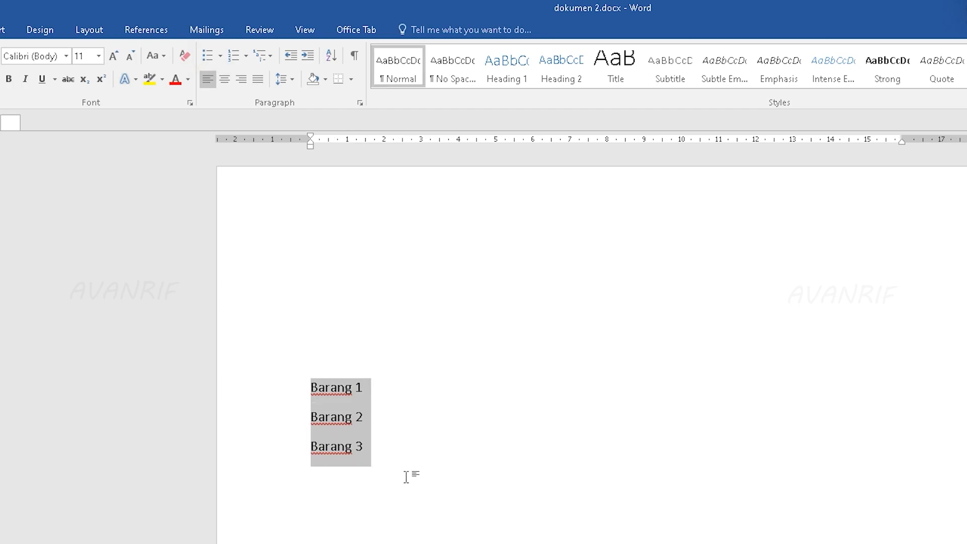
left_click(237, 56)
left_click(420, 391)
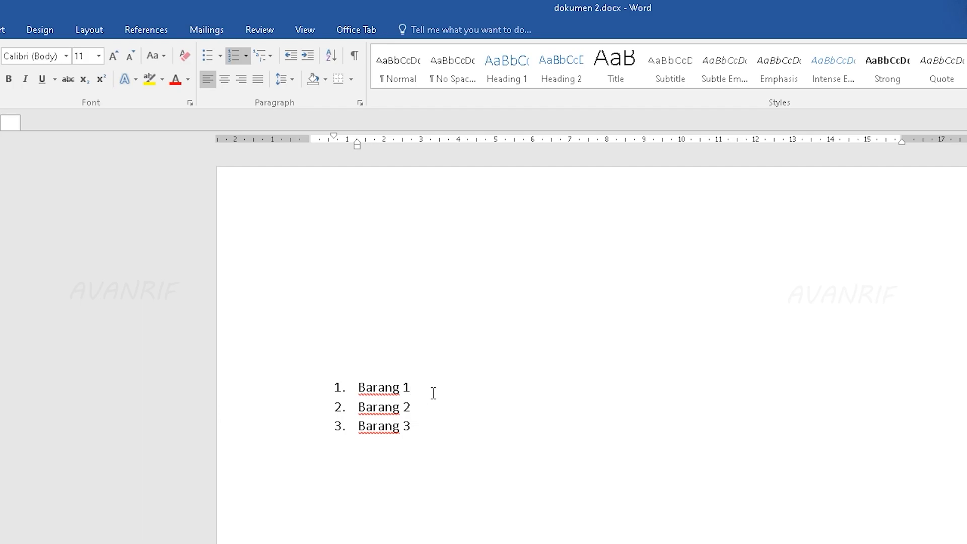
Step: Browse the numbering formats available for the numbered list and insert several more blank lines above it
left_click_drag(427, 426, 340, 398)
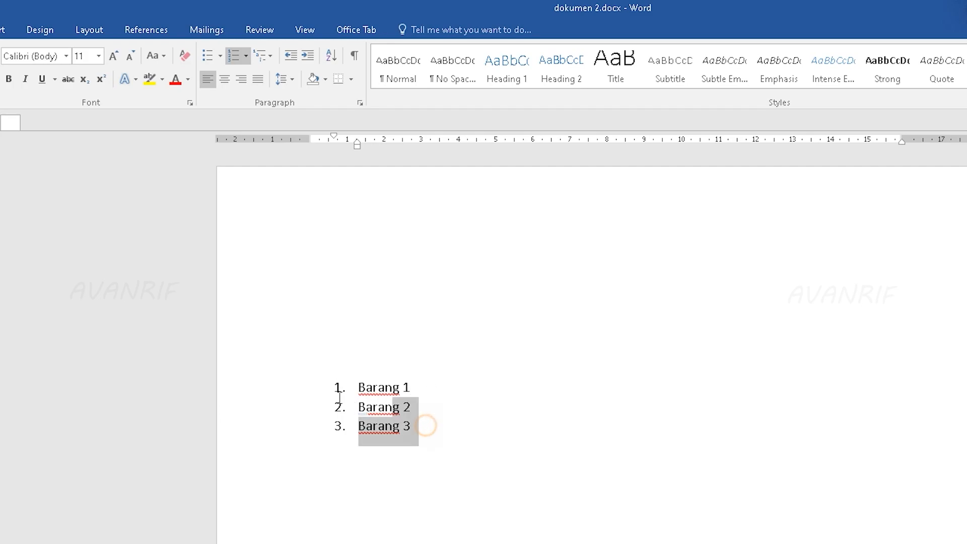
left_click(246, 59)
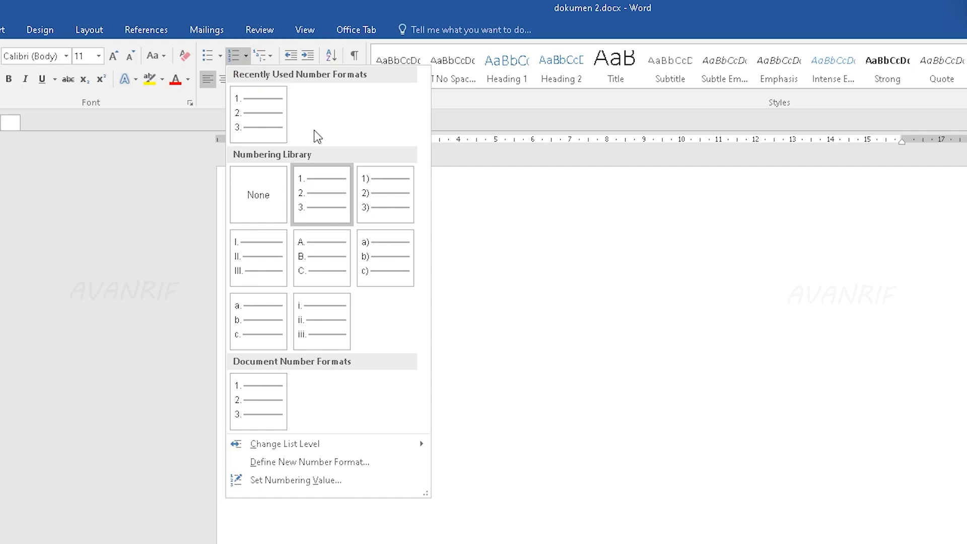
left_click(549, 362)
key("Return")
key("Return")
key("Return")
key("Return")
key("Return")
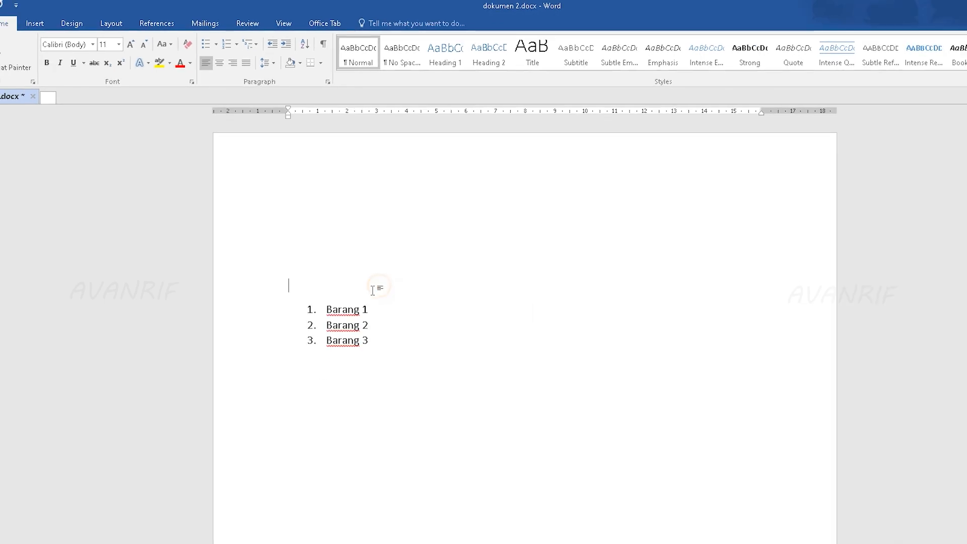
Step: Change the numbering format of the three Barang lines to 1), 2), 3)
left_click_drag(277, 457, 277, 425)
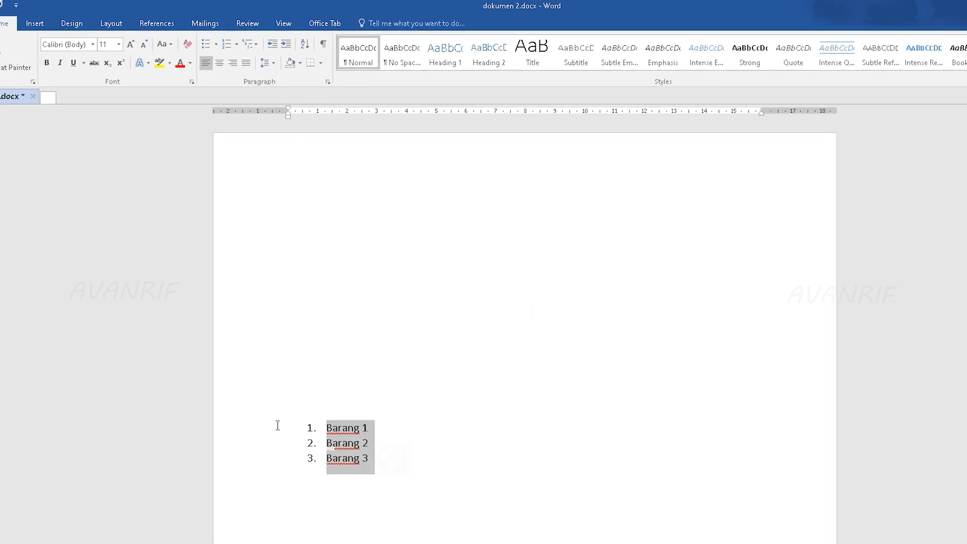
left_click(236, 44)
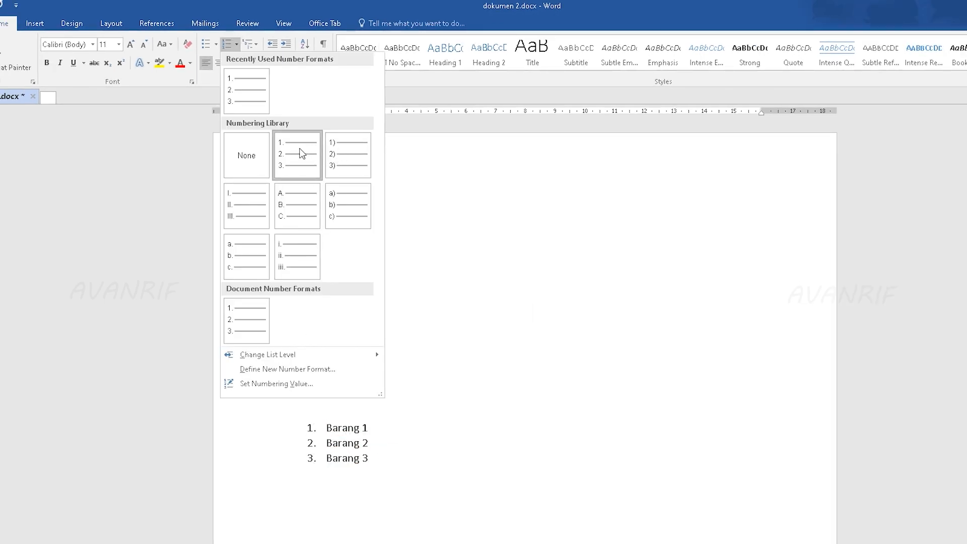
left_click(342, 159)
Step: Remove the numbering from all three lines and apply the 1) a) i) multilevel list to Barang 1 only
left_click(238, 44)
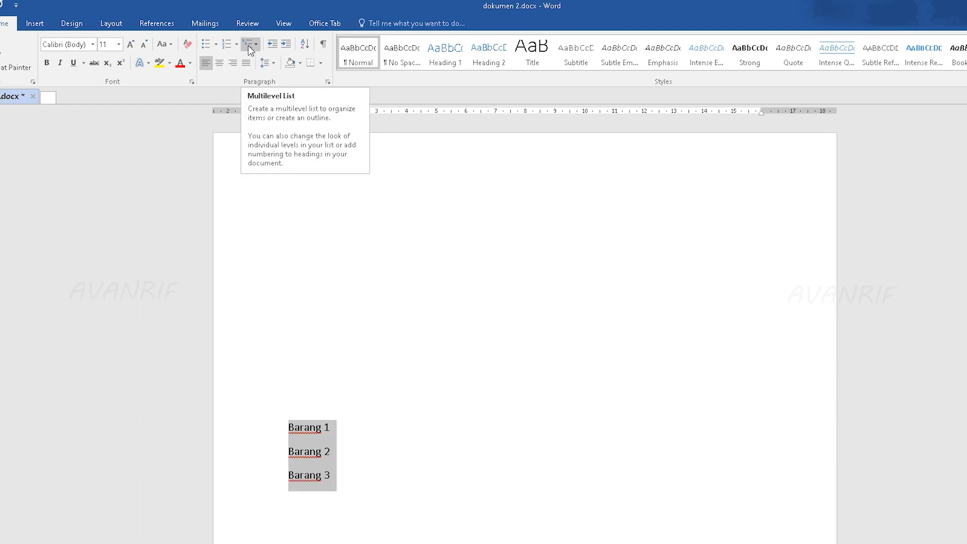
left_click(257, 46)
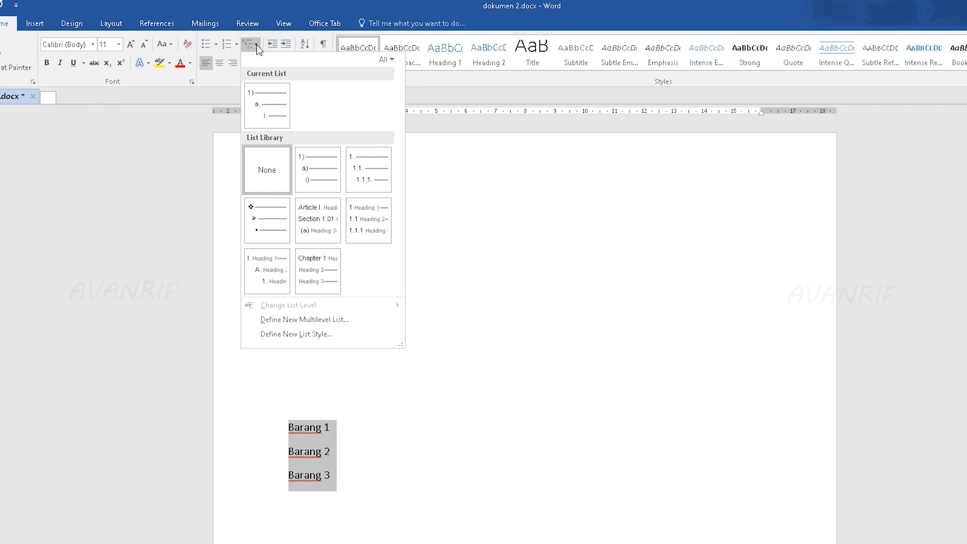
left_click(343, 440)
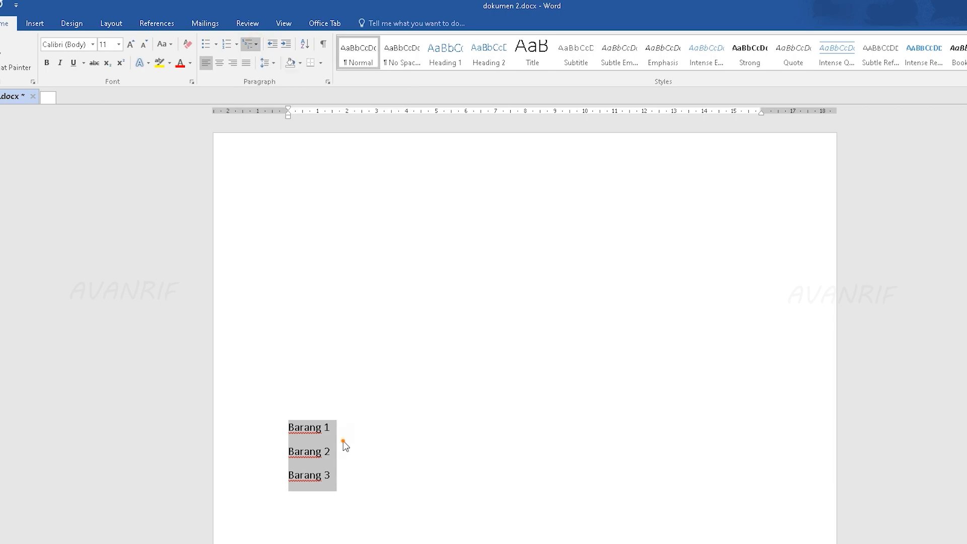
left_click(339, 446)
left_click(283, 431)
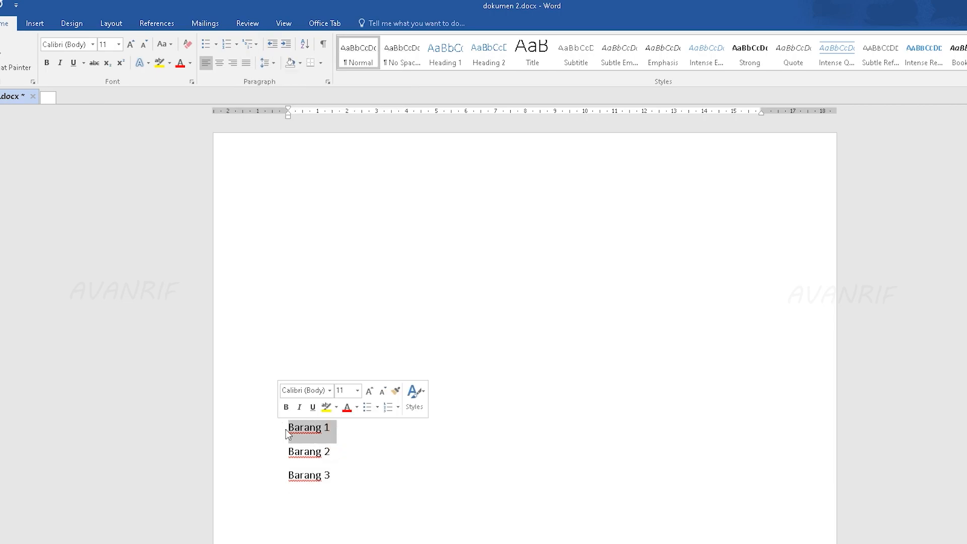
left_click(255, 45)
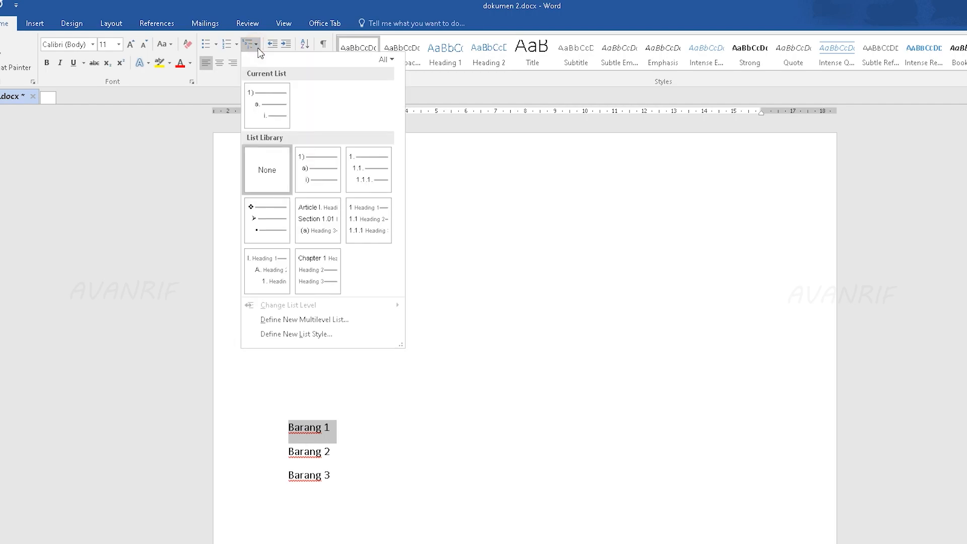
left_click(314, 160)
Step: Try to apply the 1) a) i) multilevel list to the unindented Barang 2 line
left_click(290, 454)
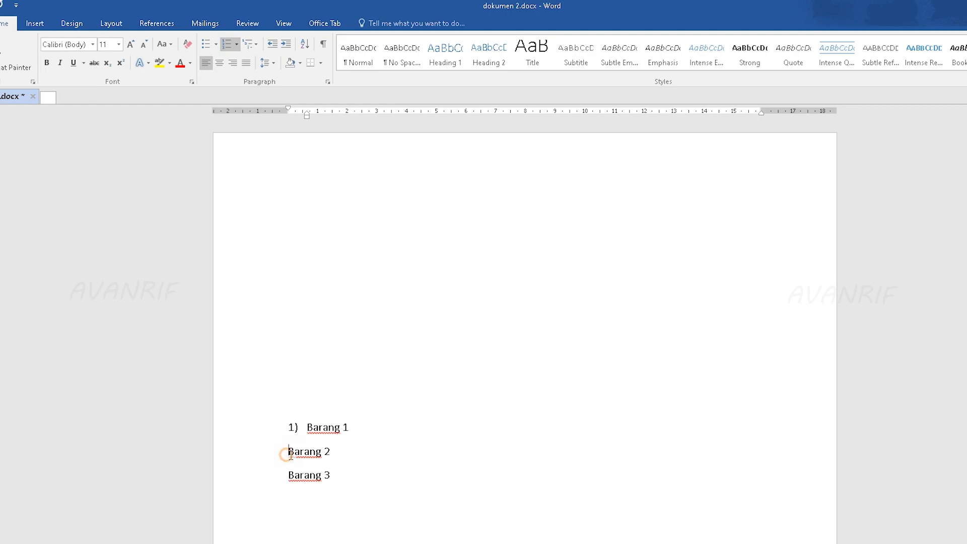
triple_click(328, 453)
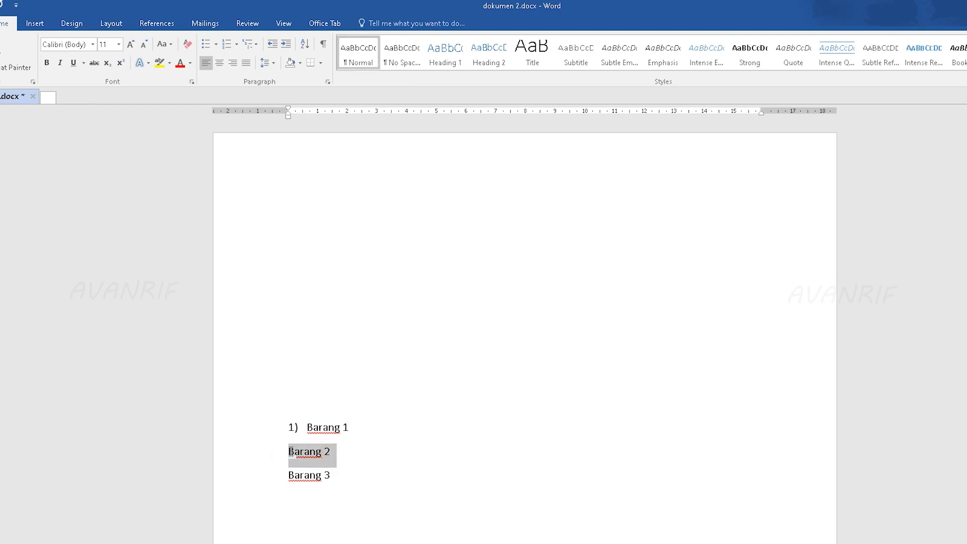
left_click(256, 46)
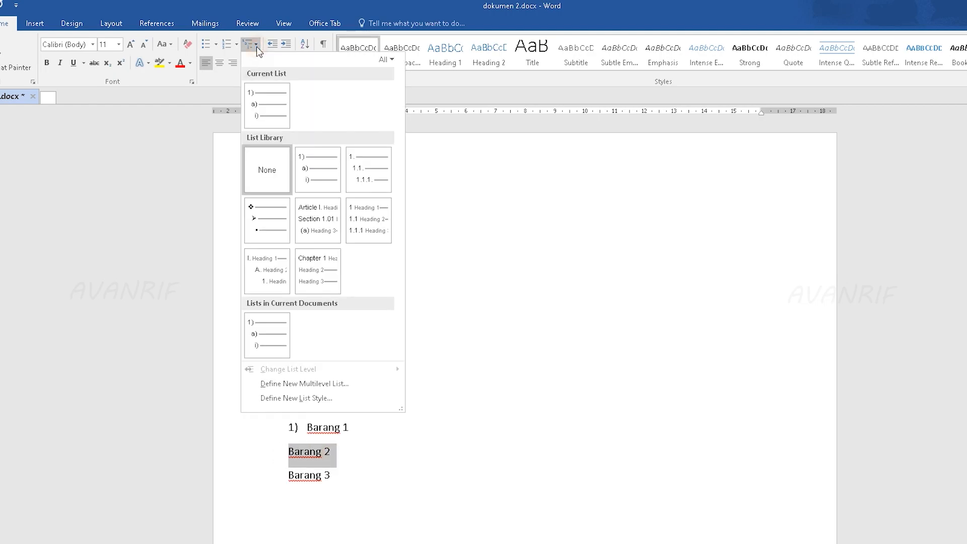
left_click(317, 167)
left_click(350, 444)
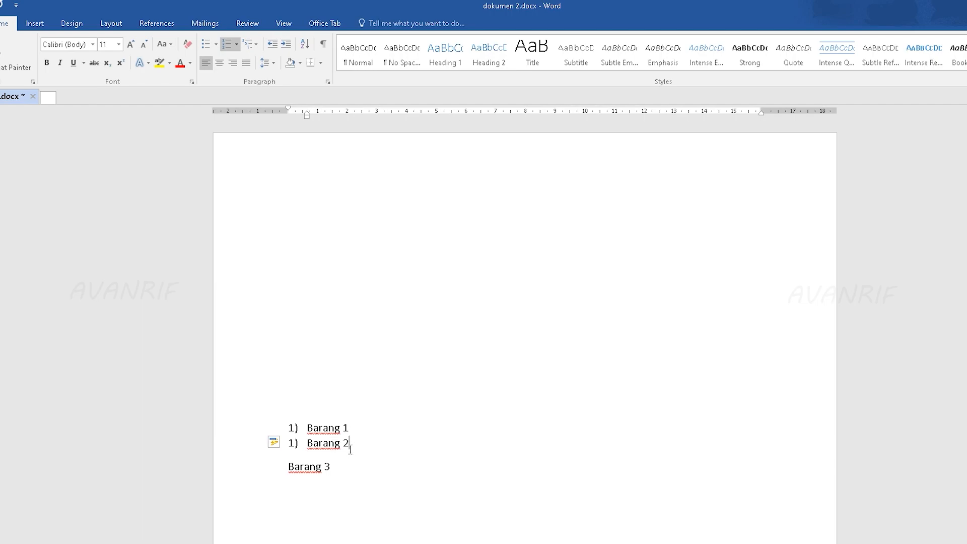
Step: Increase the indent of Barang 2 and apply the 1) a) i) multilevel list, making it sub-item a)
left_click(286, 45)
left_click(248, 44)
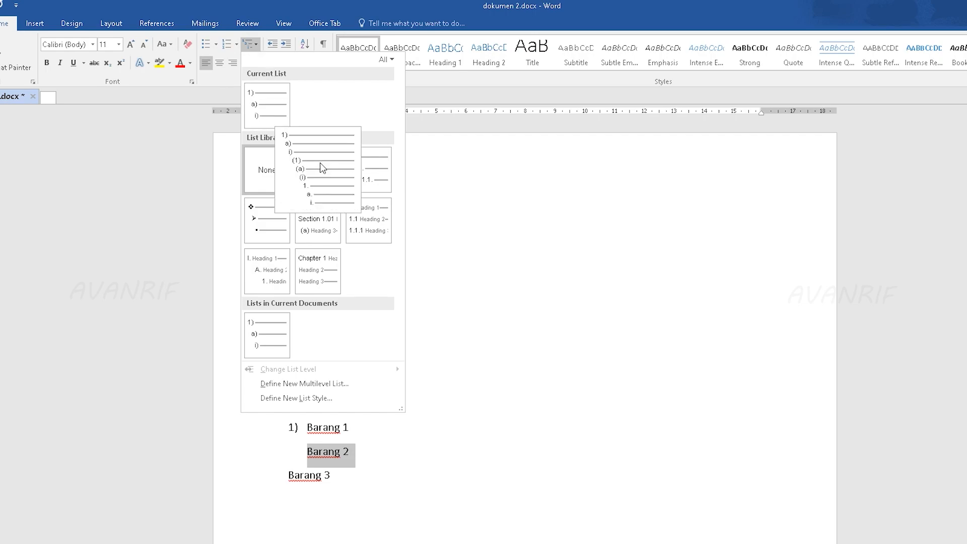
left_click(321, 176)
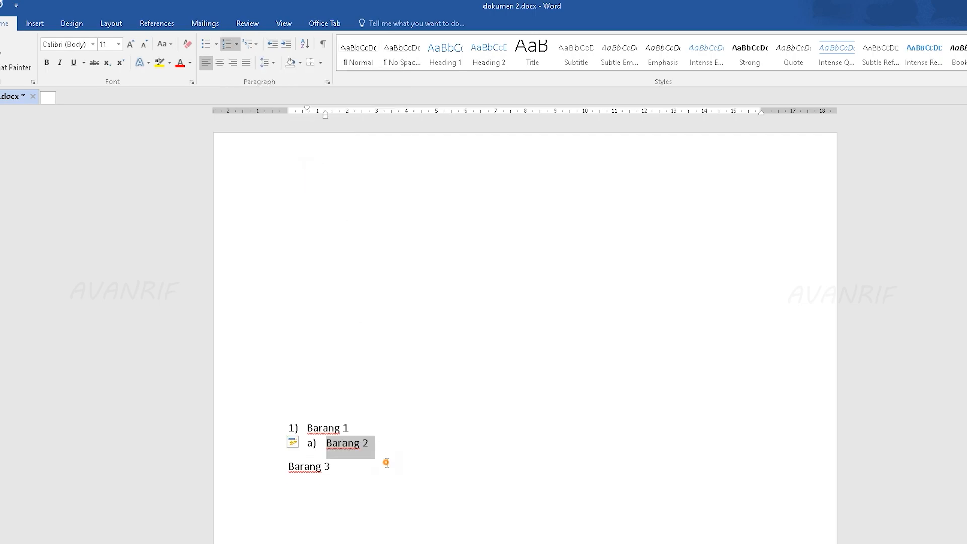
Step: Apply the 1) a) i) multilevel list to the Barang 3 line at the top level
left_click(386, 462)
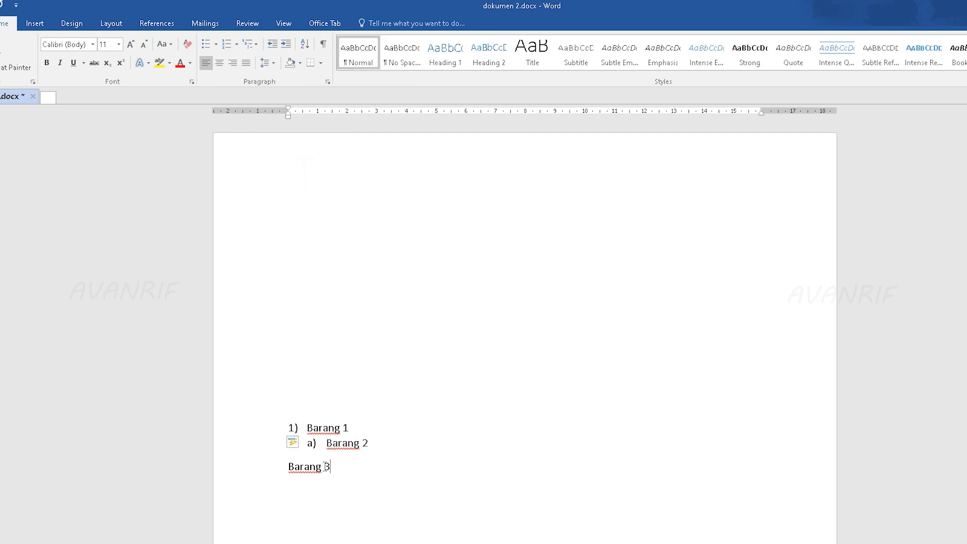
left_click(250, 44)
mouse_move(304, 158)
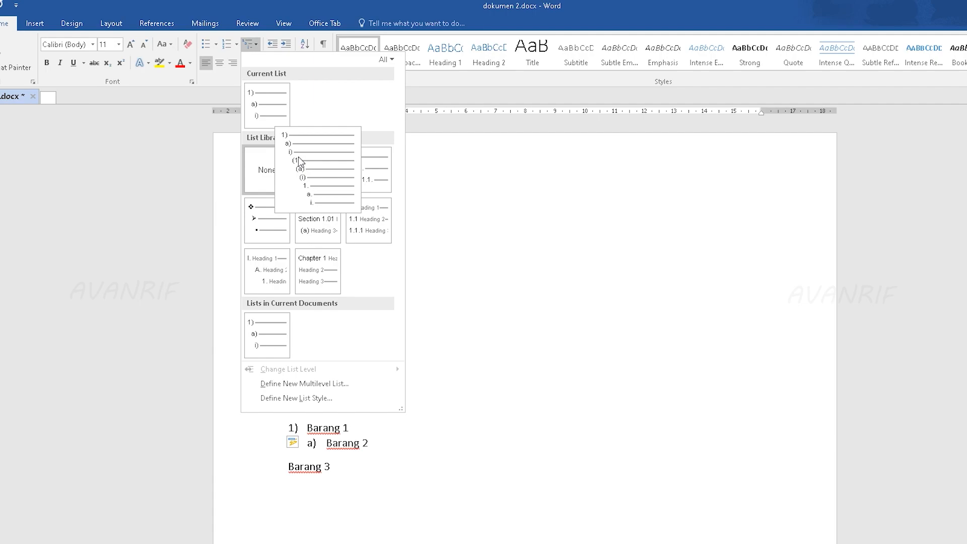
left_click(443, 453)
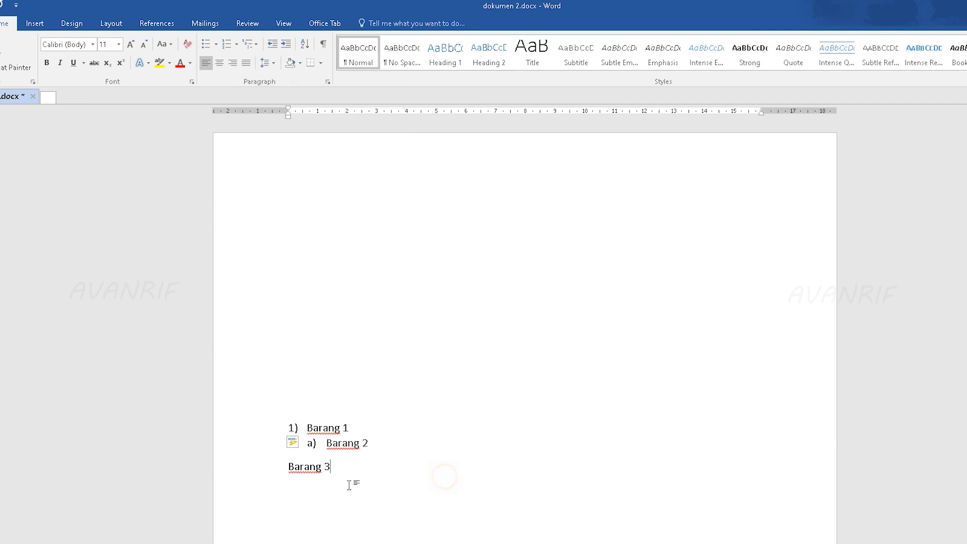
left_click_drag(346, 468, 288, 464)
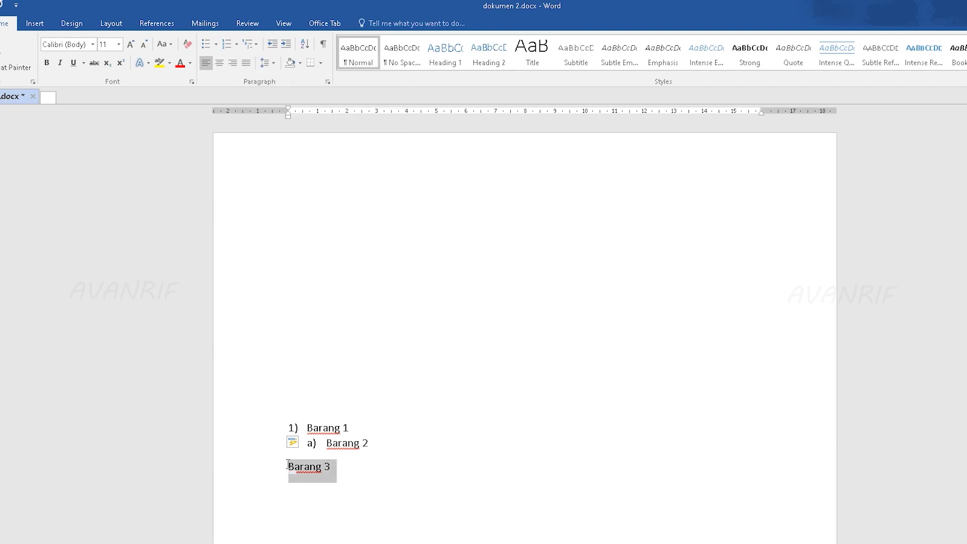
left_click(250, 45)
left_click(317, 185)
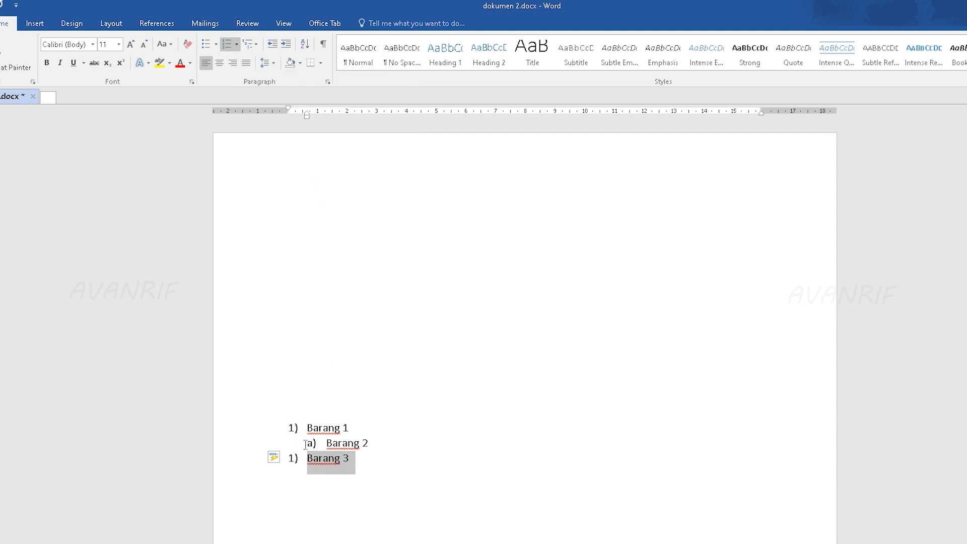
key("Right")
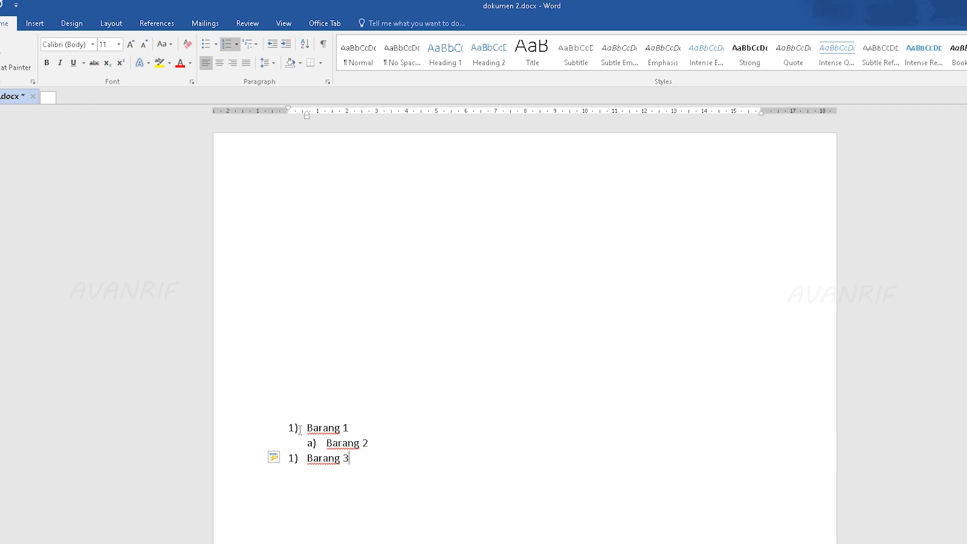
triple_click(356, 428)
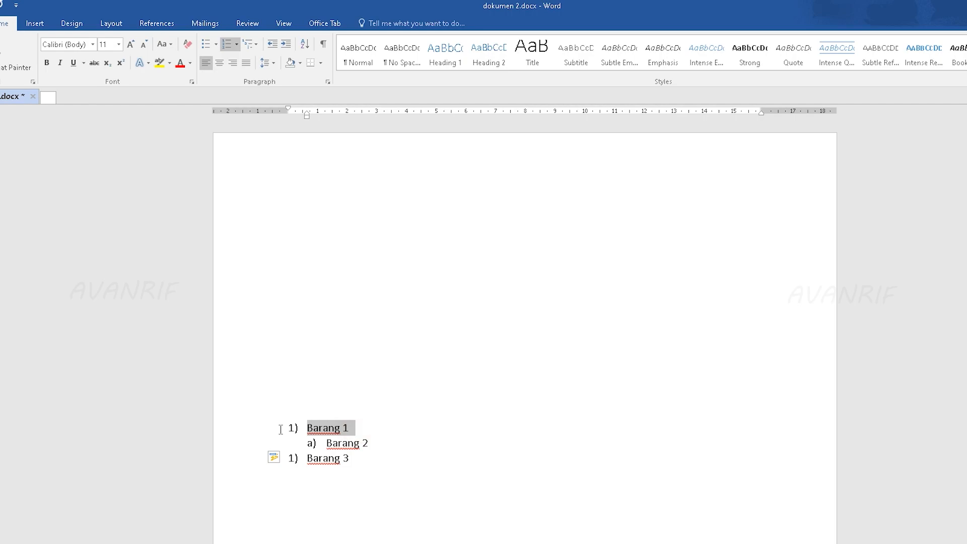
Step: Continue the list numbering at Barang 3 so that it becomes item 2)
triple_click(349, 459)
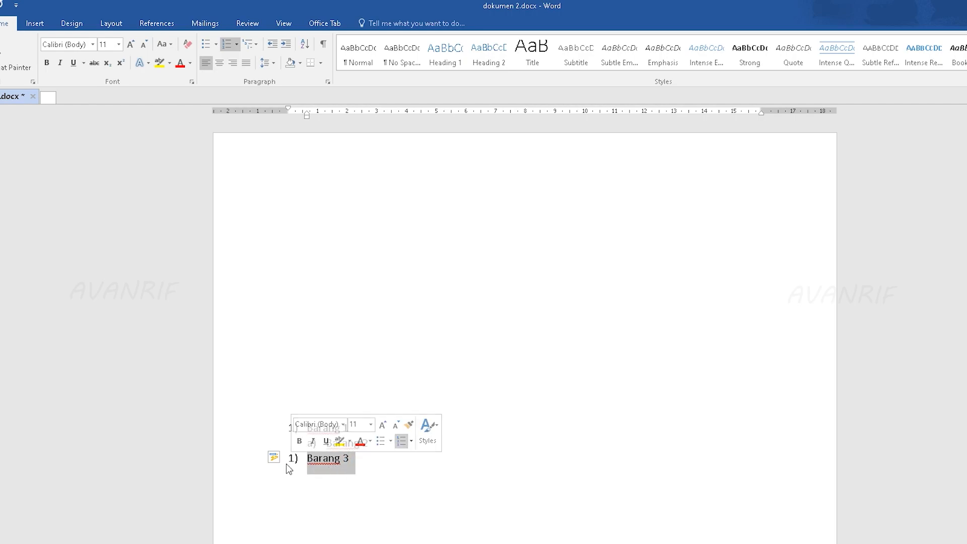
left_click(340, 459)
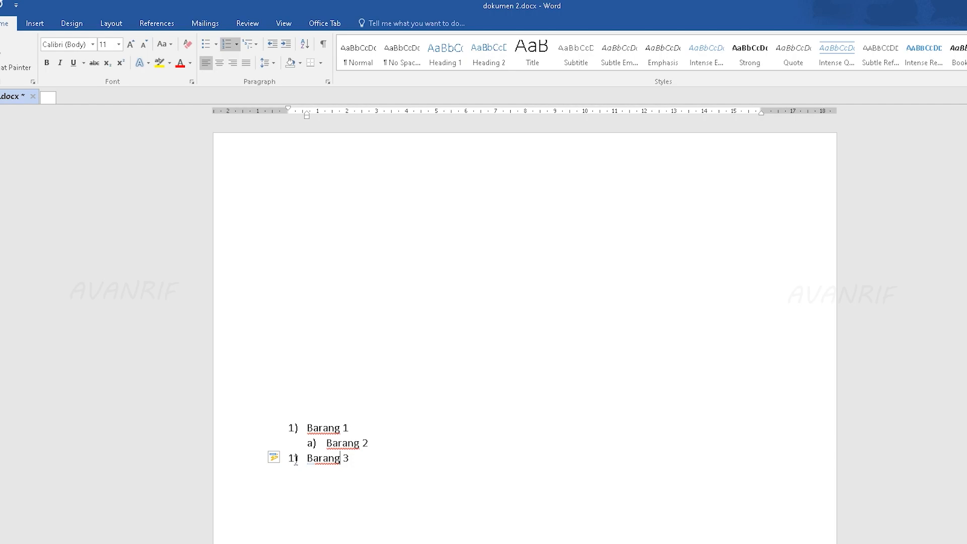
left_click(286, 458)
left_click(305, 474)
left_click(357, 458)
Step: Demote Barang 3 to sub-item i) and add a Barang 4 line one level below it as (1)
left_click(287, 45)
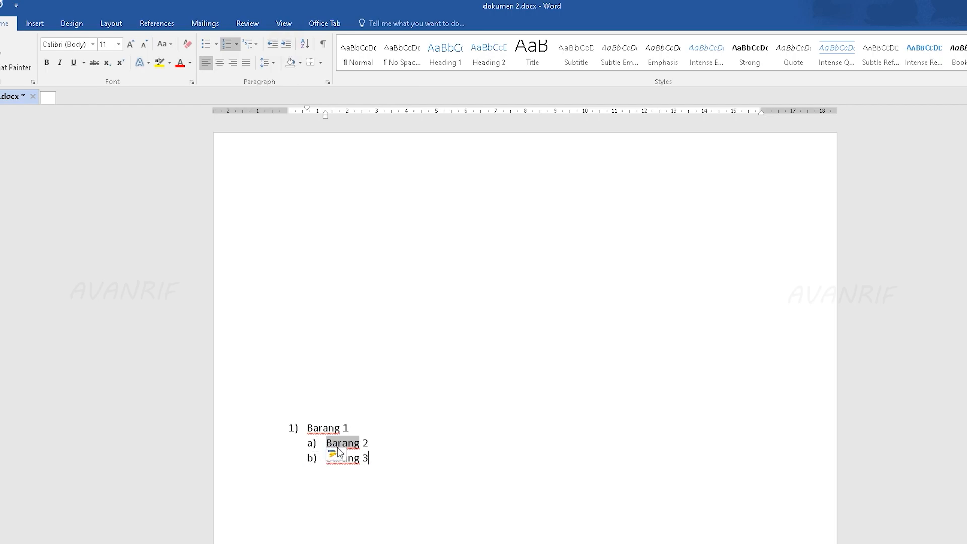
left_click(290, 43)
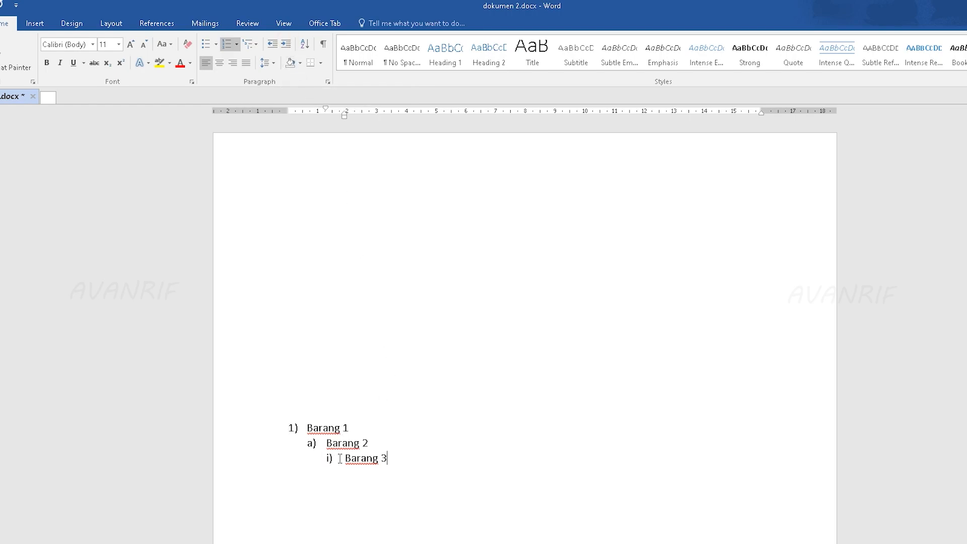
key("Return")
type("Barang 4")
left_click(286, 44)
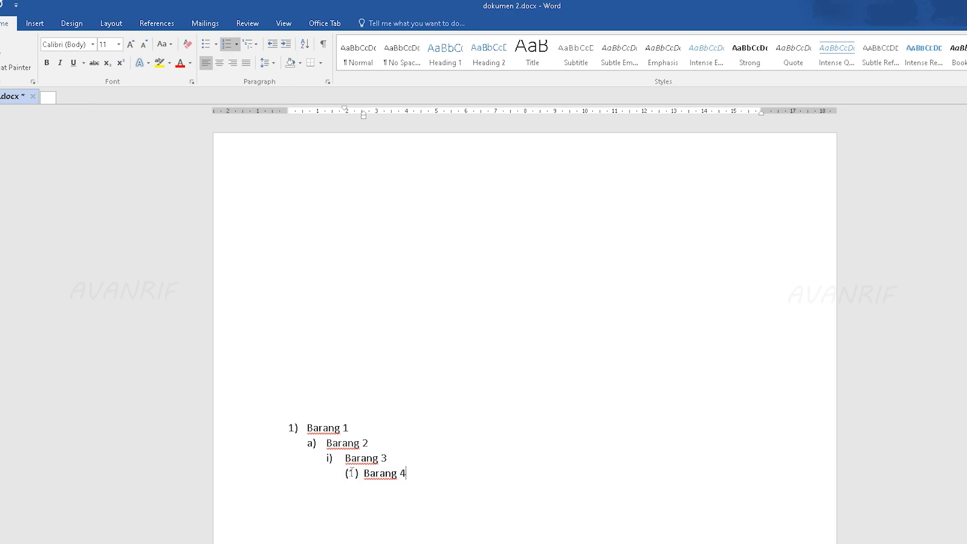
Step: Remove the multilevel numbering and the indents from all four Barang lines
scroll(399, 488, "down", 3)
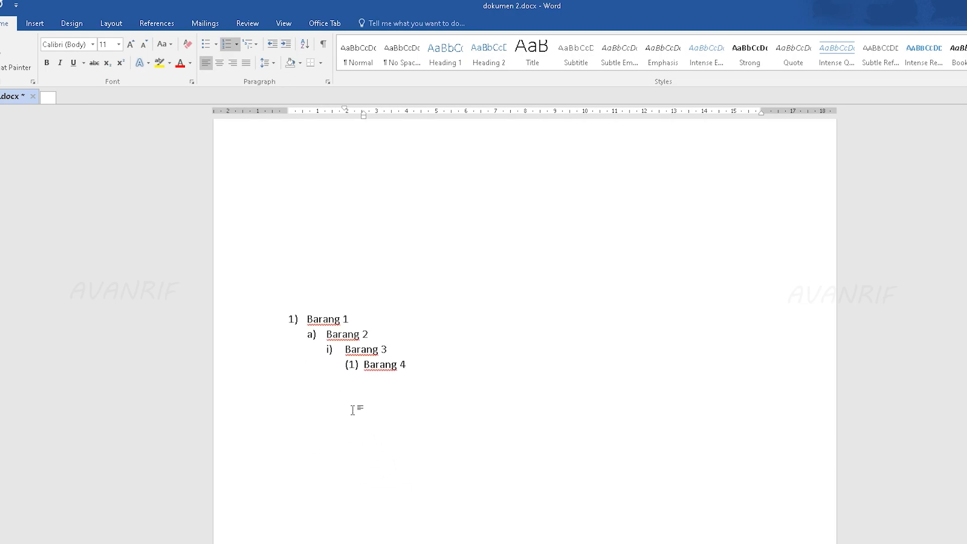
key("BackSpace")
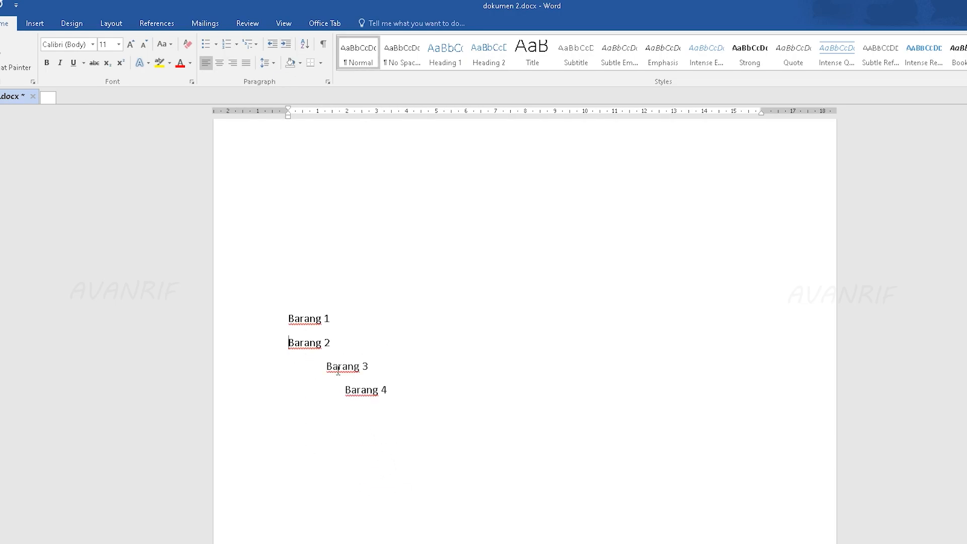
left_click(327, 366)
key("BackSpace")
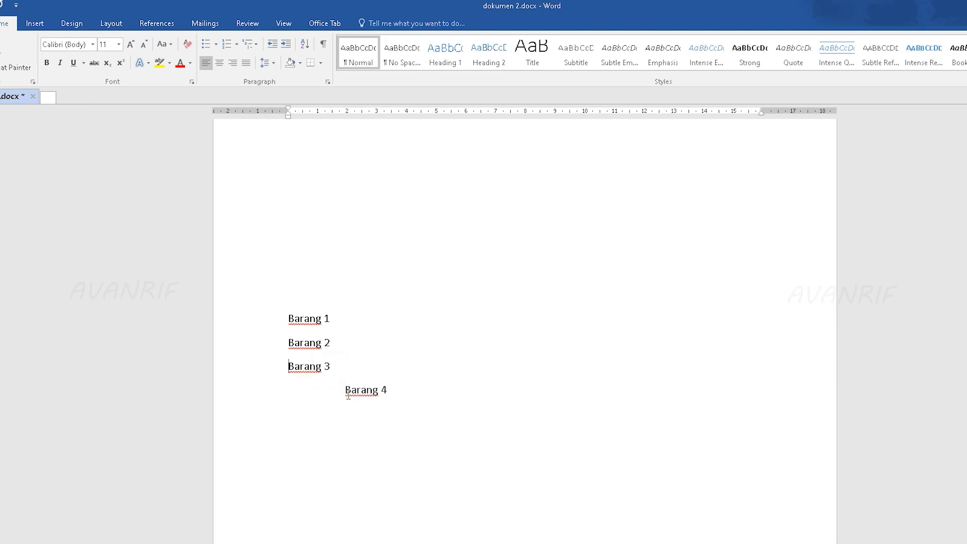
left_click(345, 390)
key("BackSpace")
Step: Apply the bulleted multilevel list with diamond, arrow and dot symbols to all four Barang lines
left_click_drag(337, 390, 279, 324)
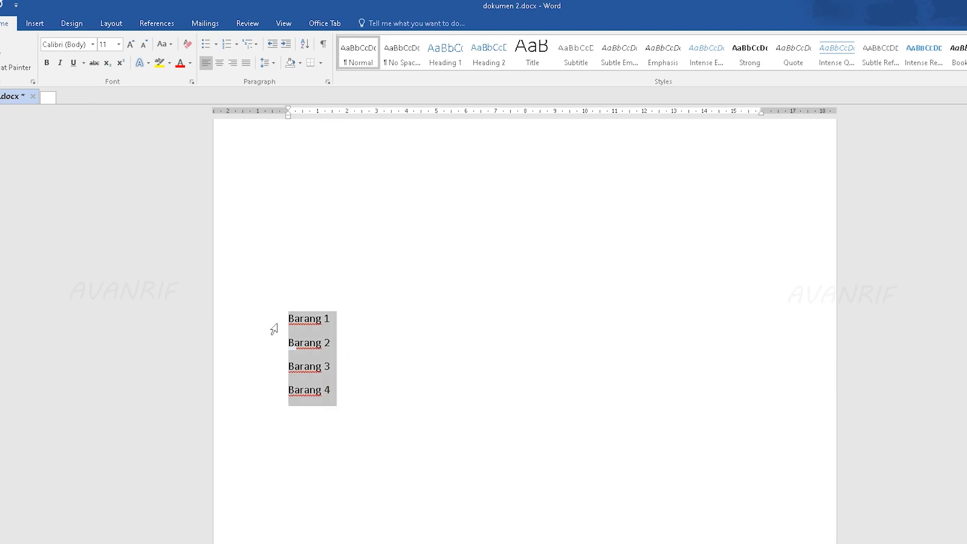
left_click(248, 45)
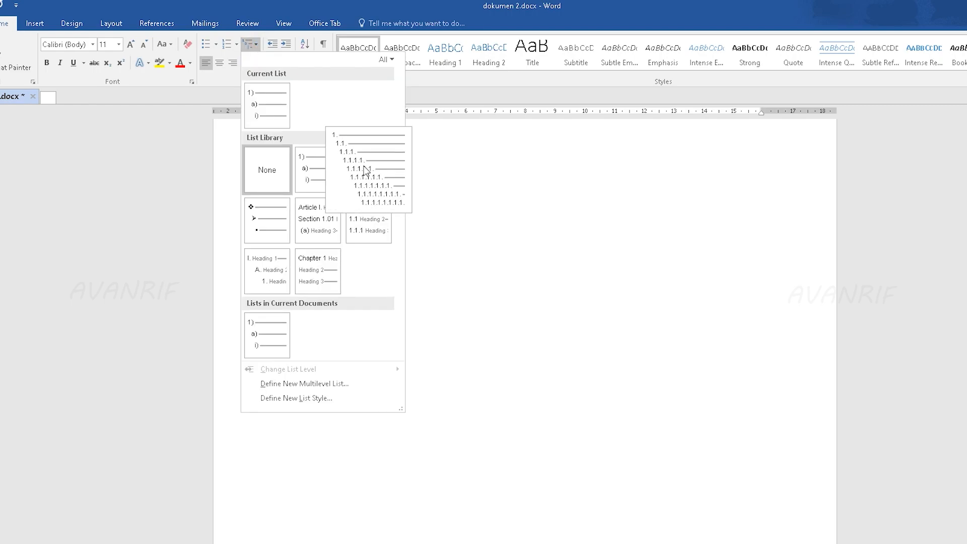
mouse_move(354, 155)
left_click(252, 211)
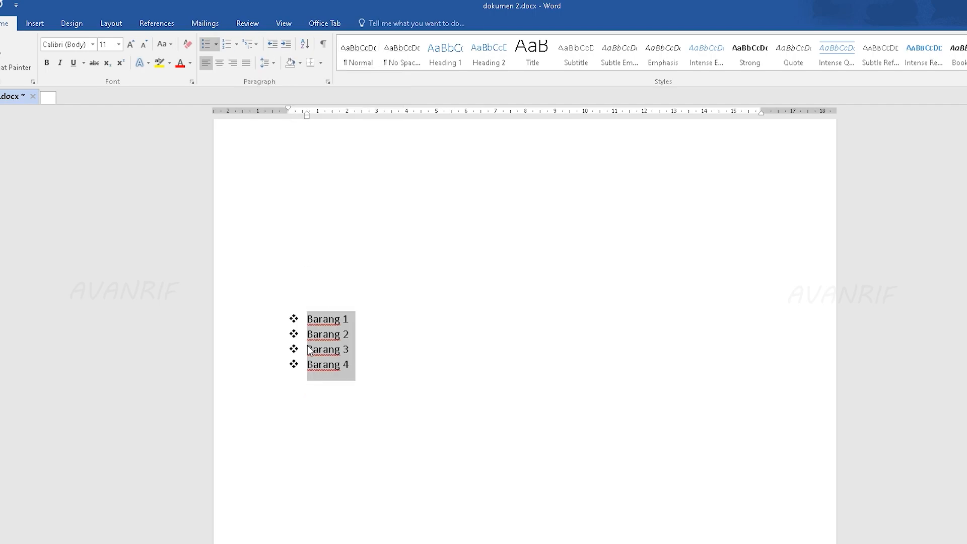
Step: Apply the 1. 1.1. 1.1.1. multilevel list to all four Barang lines
left_click(308, 347)
left_click(250, 44)
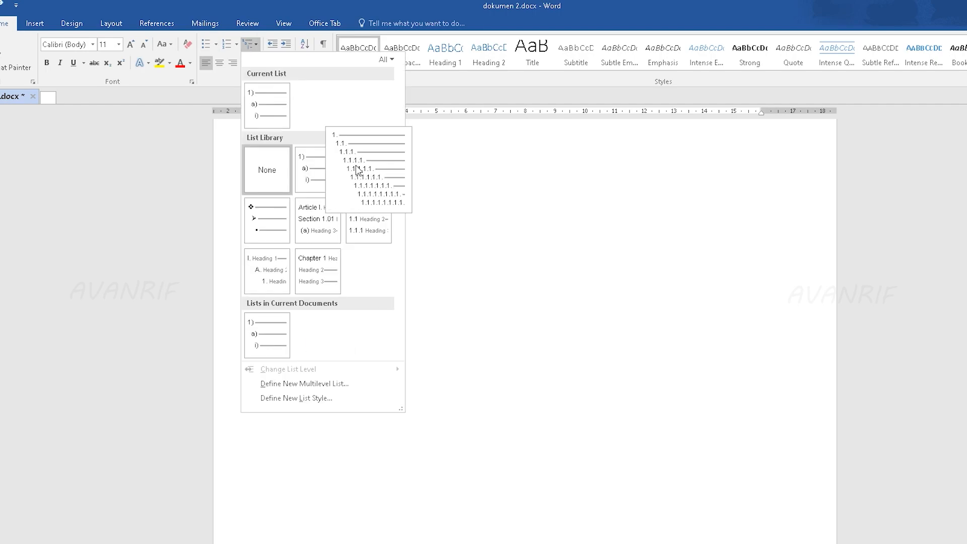
left_click(367, 162)
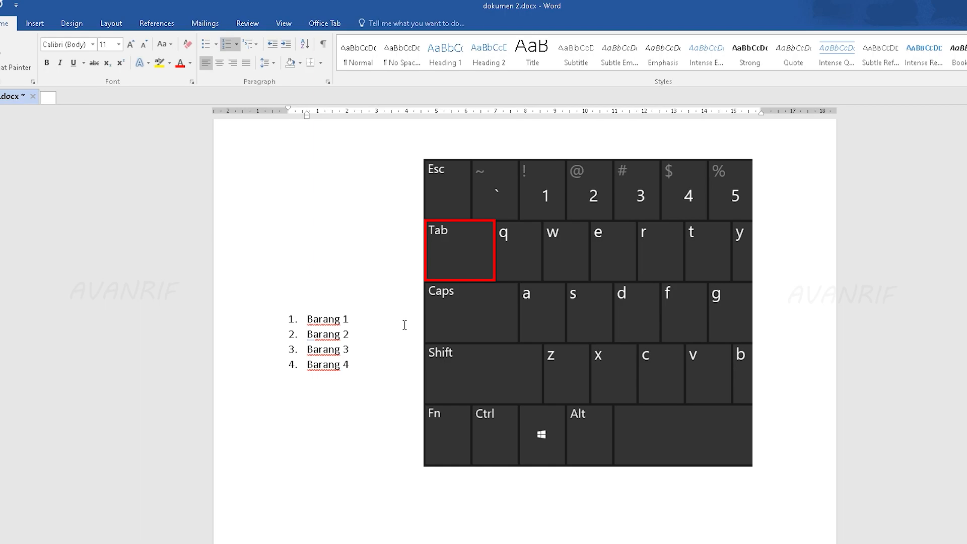
Step: Demote Barang 2 to level 1.1., Barang 3 to level 1.1.1. and Barang 4 to level 1.1.1.1
key("Tab")
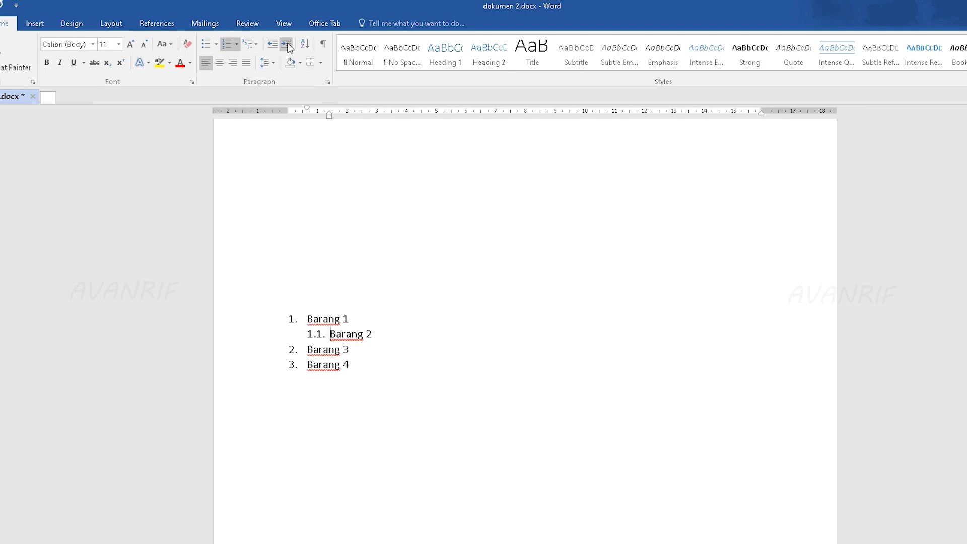
left_click(308, 349)
key("Tab")
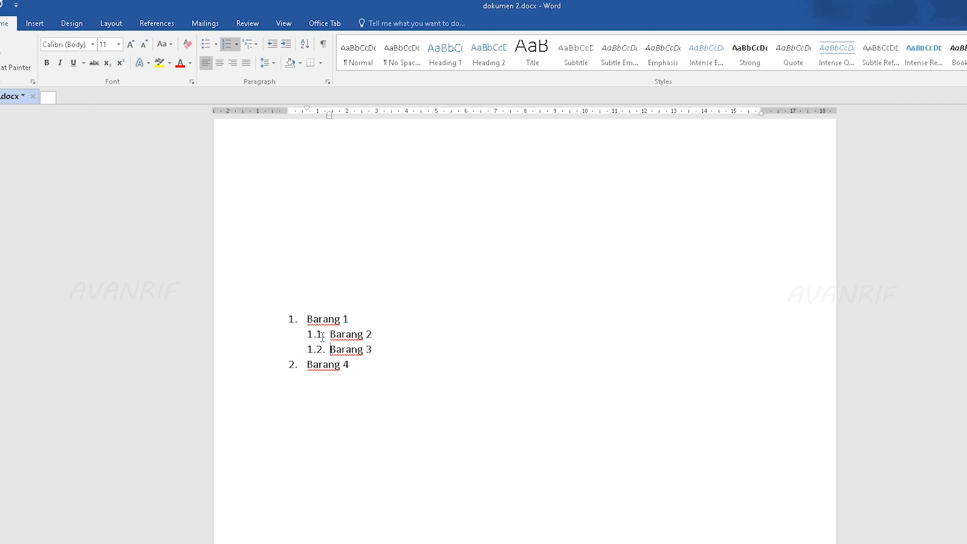
key("Tab")
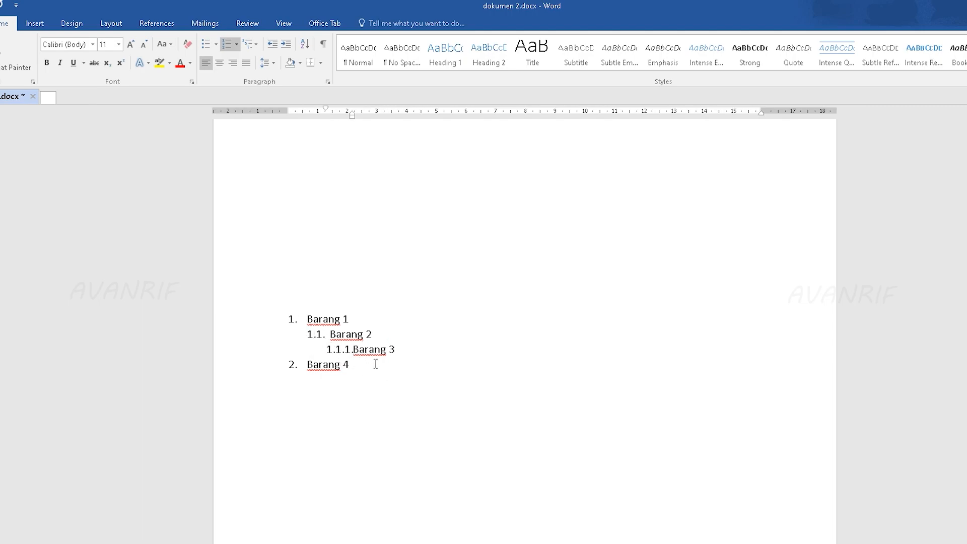
left_click(307, 365)
key("Tab")
key("Tab")
key("Tab")
key("Tab")
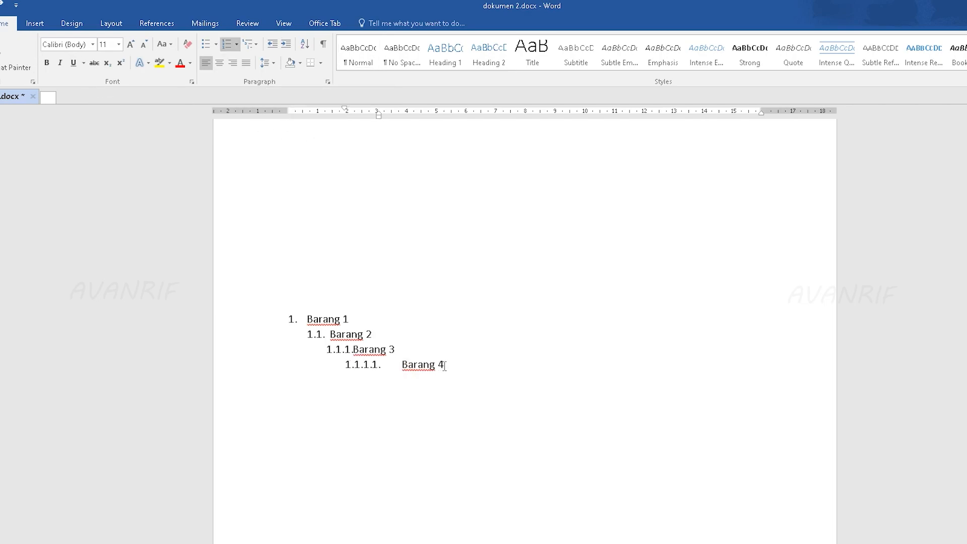
Step: Decrease and increase the indent of Barang 4 to try out its list level
left_click_drag(444, 365, 373, 374)
left_click(363, 398)
left_click_drag(455, 363, 344, 369)
left_click(353, 390)
left_click(272, 46)
left_click(272, 46)
left_click(272, 46)
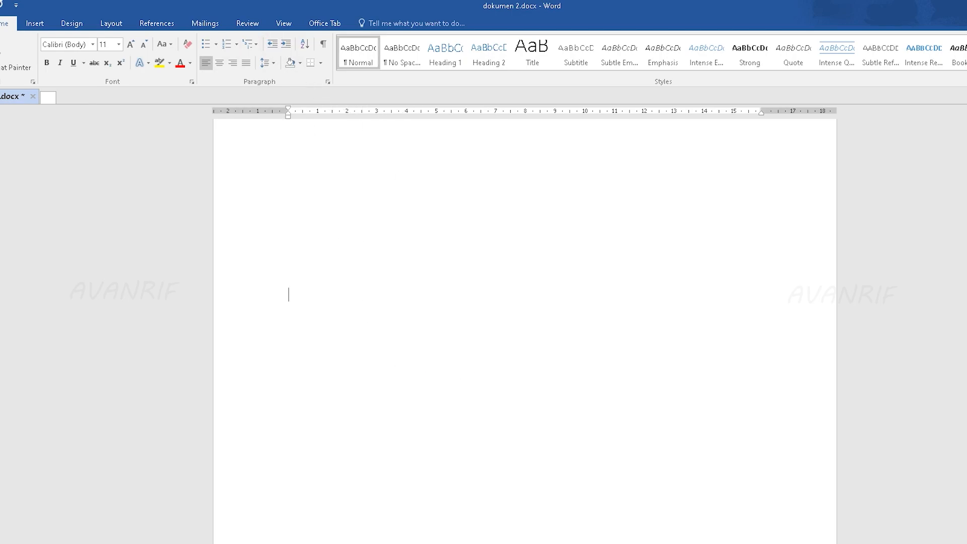
Step: Delete all the Barang lines and their numbering, leaving the page empty
key("BackSpace")
key("BackSpace")
key("BackSpace")
key("BackSpace")
key("BackSpace")
key("BackSpace")
key("BackSpace")
key("BackSpace")
key("BackSpace")
key("BackSpace")
key("BackSpace")
key("BackSpace")
key("BackSpace")
key("BackSpace")
key("BackSpace")
key("BackSpace")
key("BackSpace")
key("BackSpace")
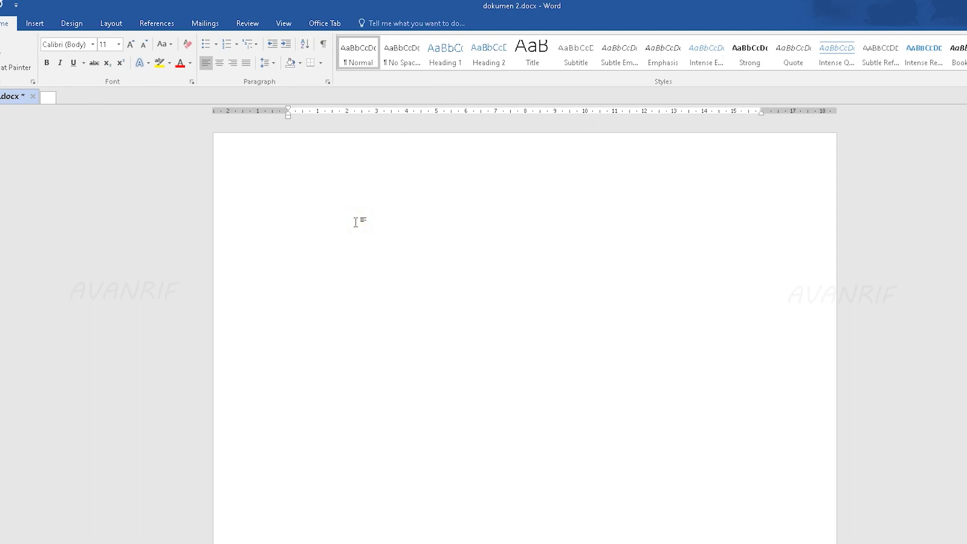
Step: Enter nine first names in the empty document, each on its own line
type("Arif")
key("Return")
type("Abdul")
key("Return")
type("ihsan")
key("Return")
type("Debi")
key("Return")
type("Heri")
key("Return")
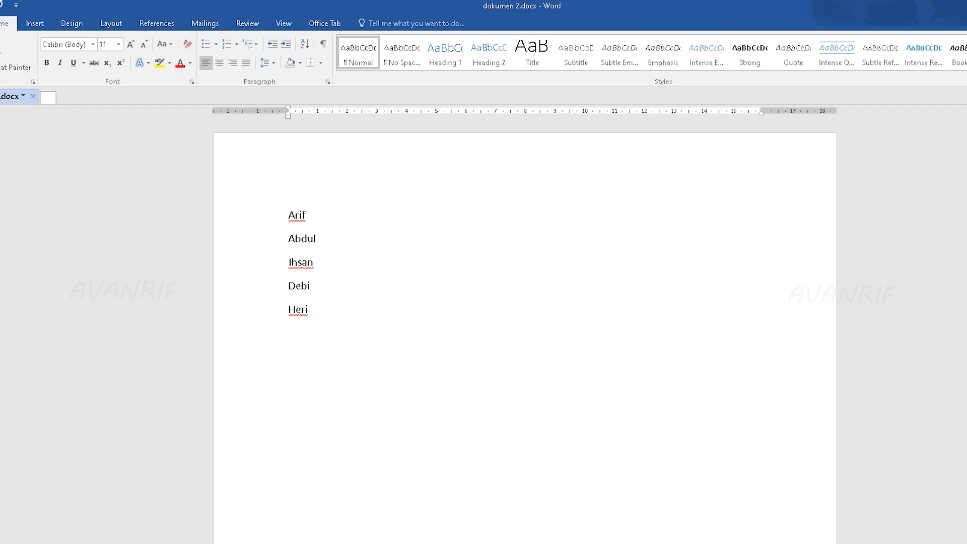
type("victor")
key("Return")
type("windah")
key("Return")
type("timothy")
key("Return")
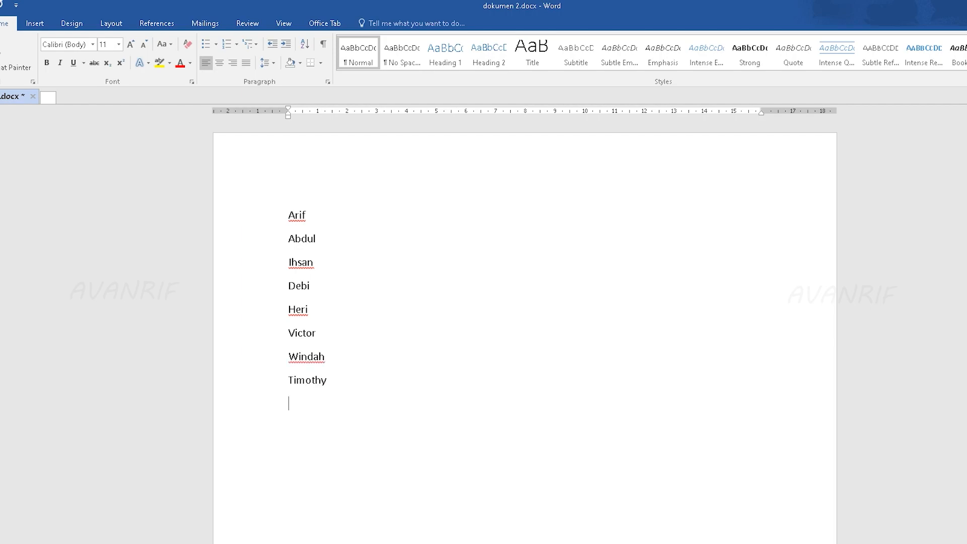
type("raymond")
key("Return")
Step: Sort the nine name lines by paragraphs as text in ascending order, with no header row
key("ctrl+a")
left_click(351, 409)
mouse_move(264, 217)
left_mouse_down()
mouse_move(253, 416)
mouse_move(261, 217)
left_mouse_up()
left_click(292, 233)
left_click_drag(339, 406, 283, 212)
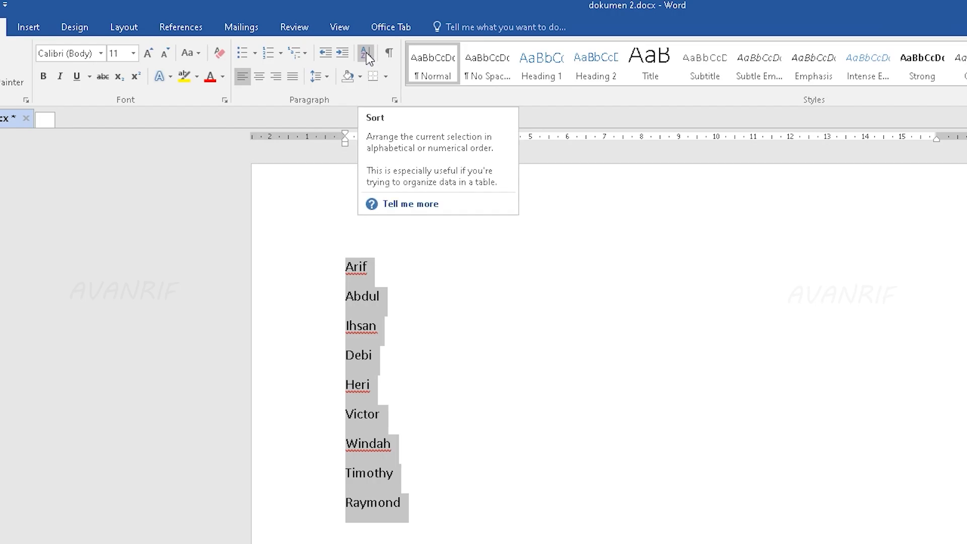
left_click(366, 52)
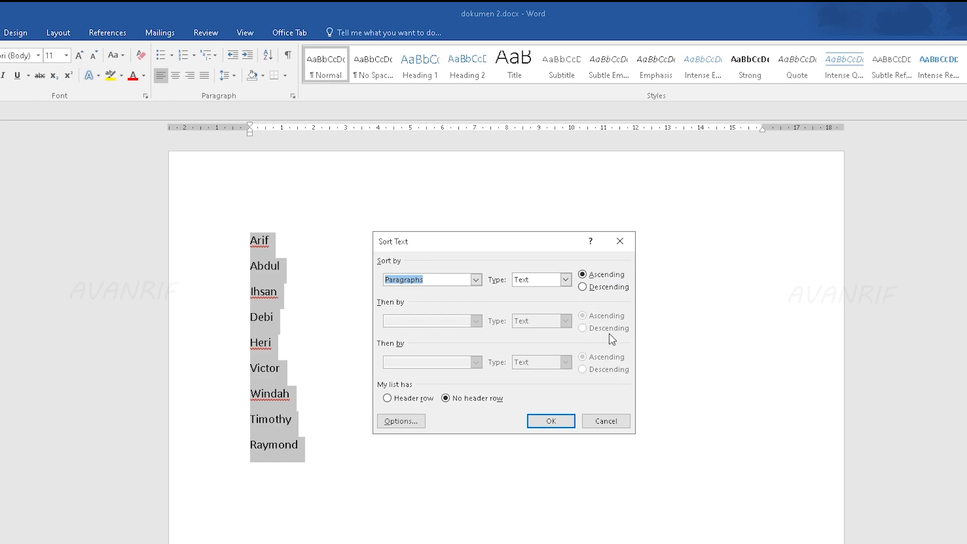
left_click(584, 289)
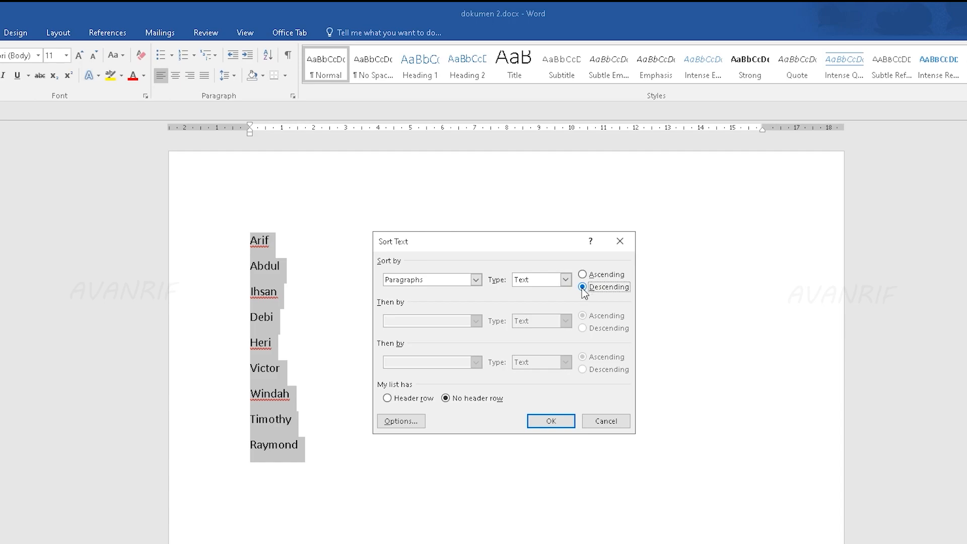
left_click(583, 275)
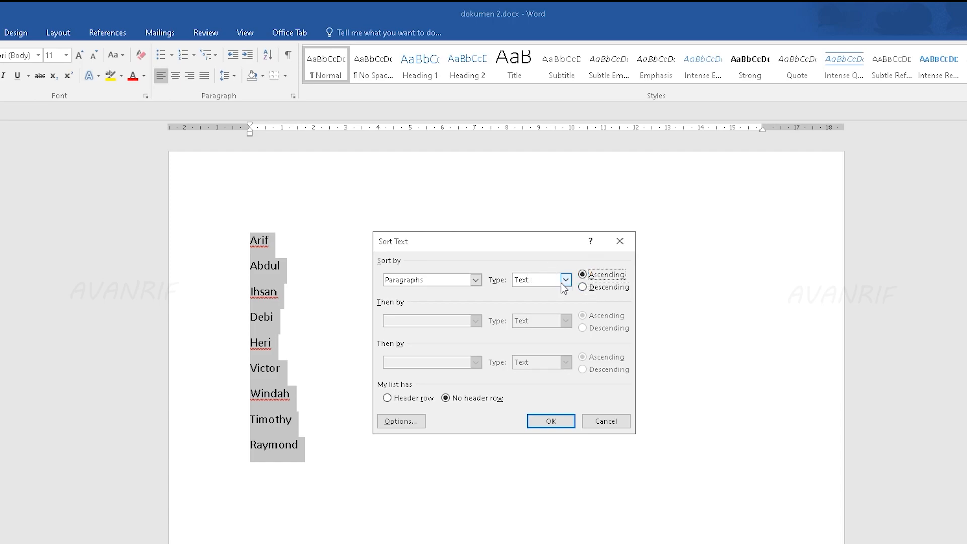
left_click(565, 280)
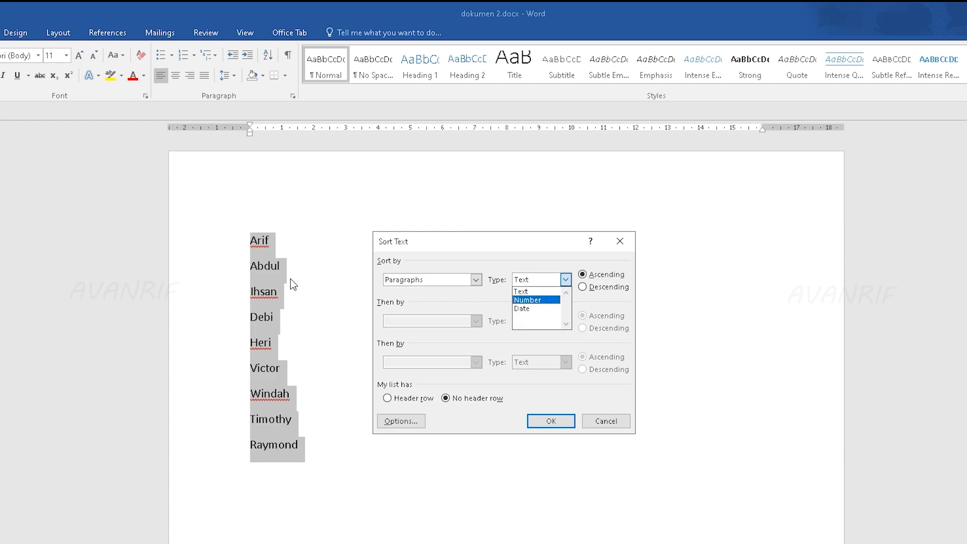
left_click(495, 258)
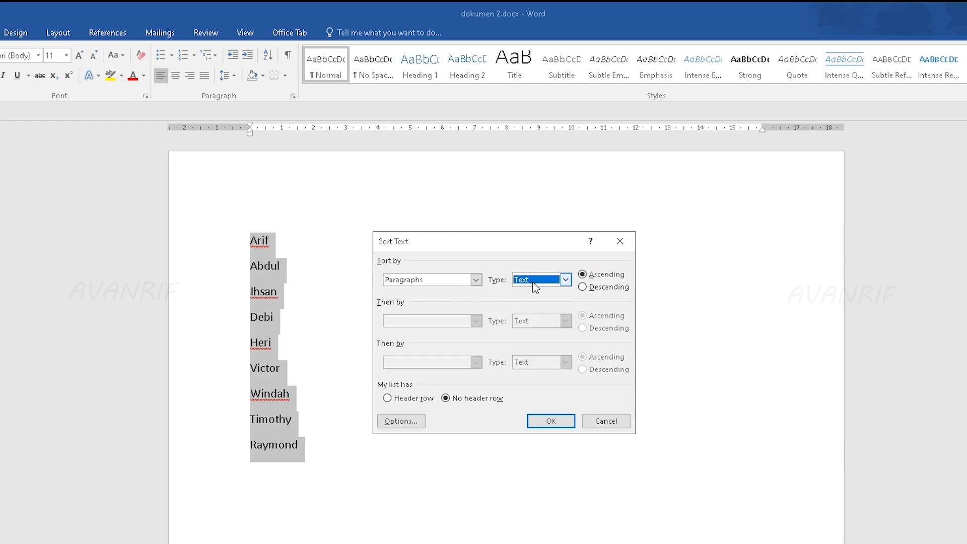
left_click(560, 425)
left_click_drag(244, 237, 304, 418)
left_click(370, 426)
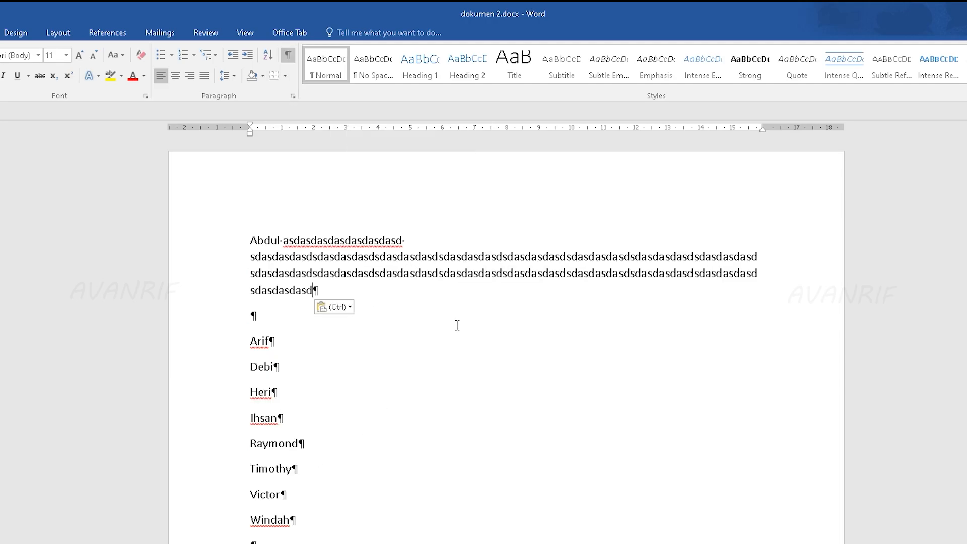
Step: Examine the paragraph marks of the long first paragraph, the empty line and the name line below it
left_click(284, 257)
triple_click(249, 240)
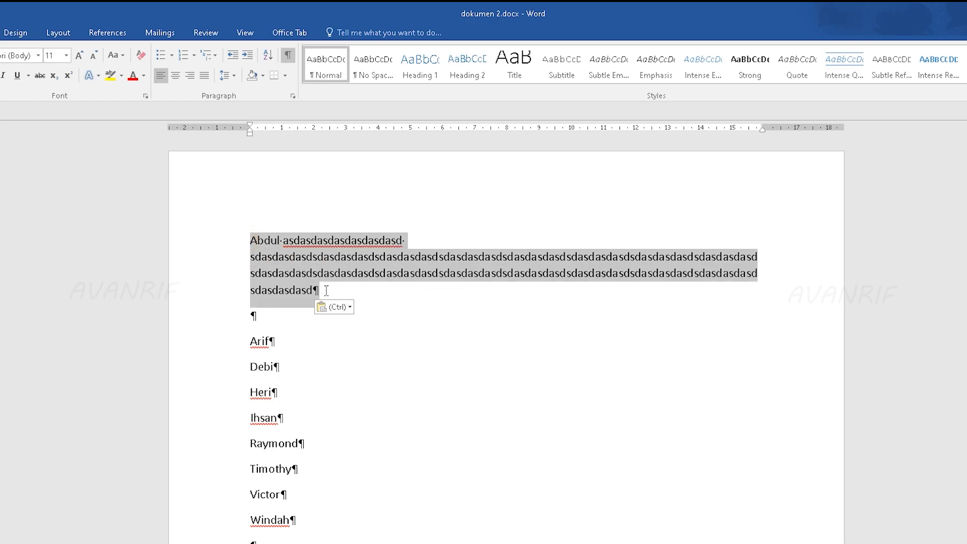
left_click(357, 291)
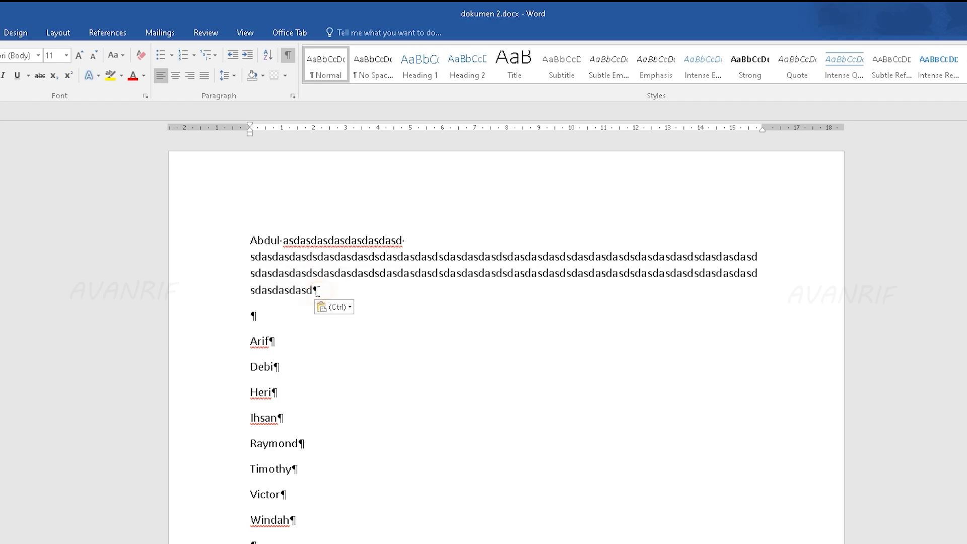
left_click_drag(315, 291, 248, 231)
left_click(269, 321)
triple_click(275, 347)
triple_click(330, 290)
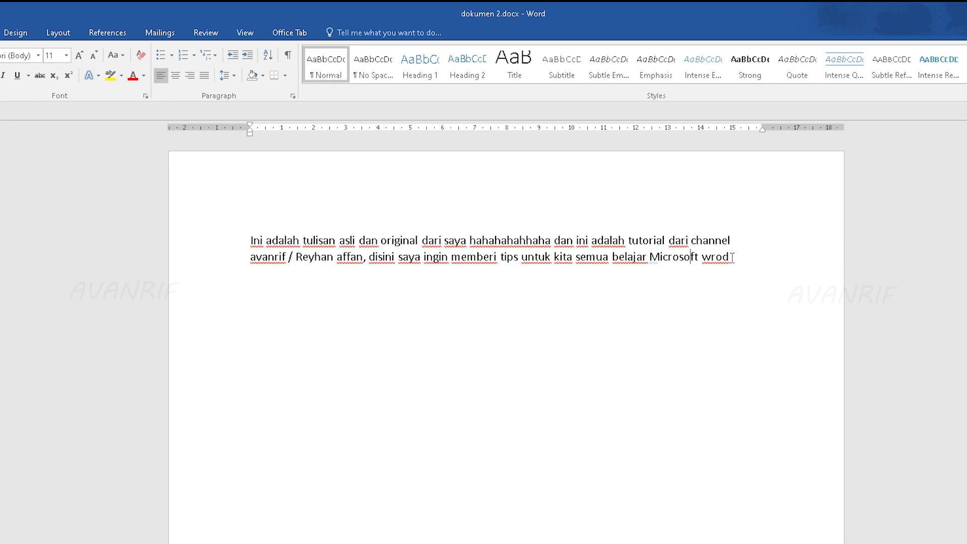
Step: Finish the last word of the two-line sample paragraph so that it ends with "Microsoft word"
left_click(732, 257)
key("BackSpace")
key("BackSpace")
key("BackSpace")
type("ord")
Step: Center the whole two-line sample paragraph that ends with "Microsoft word"
left_click_drag(765, 260, 500, 258)
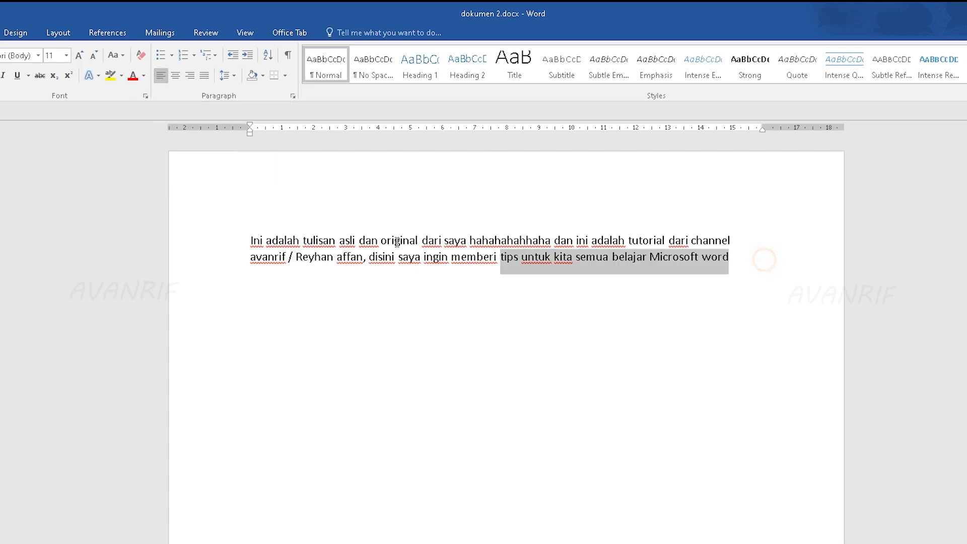
left_click_drag(398, 241, 249, 231)
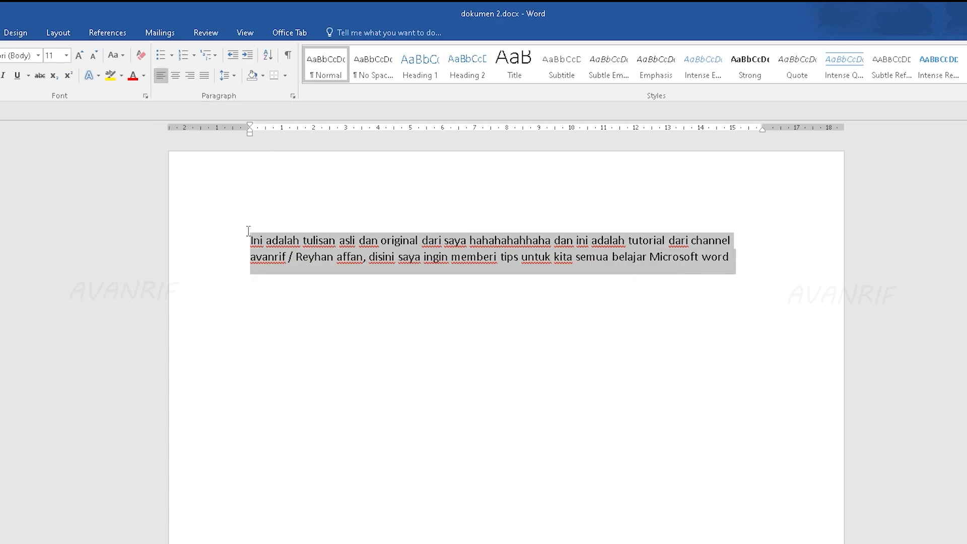
left_click(176, 77)
left_click(673, 275)
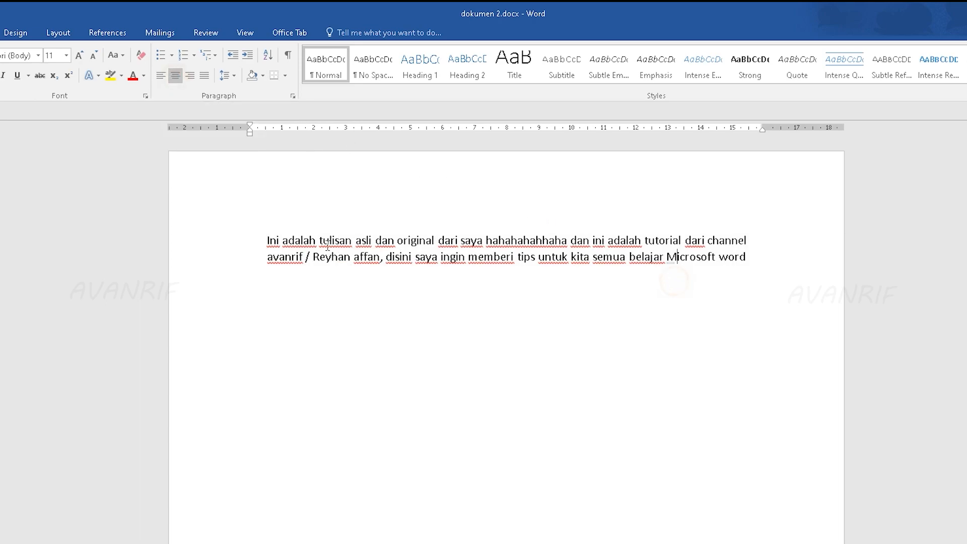
Step: Select the whole sample paragraph again and align it to the right margin
double_click(252, 237)
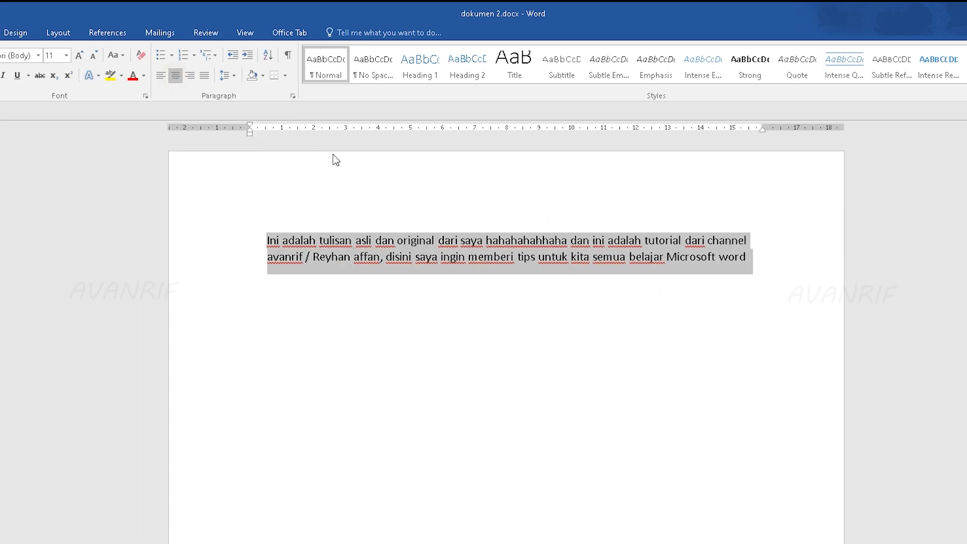
left_click(197, 175)
left_click_drag(760, 262, 252, 240)
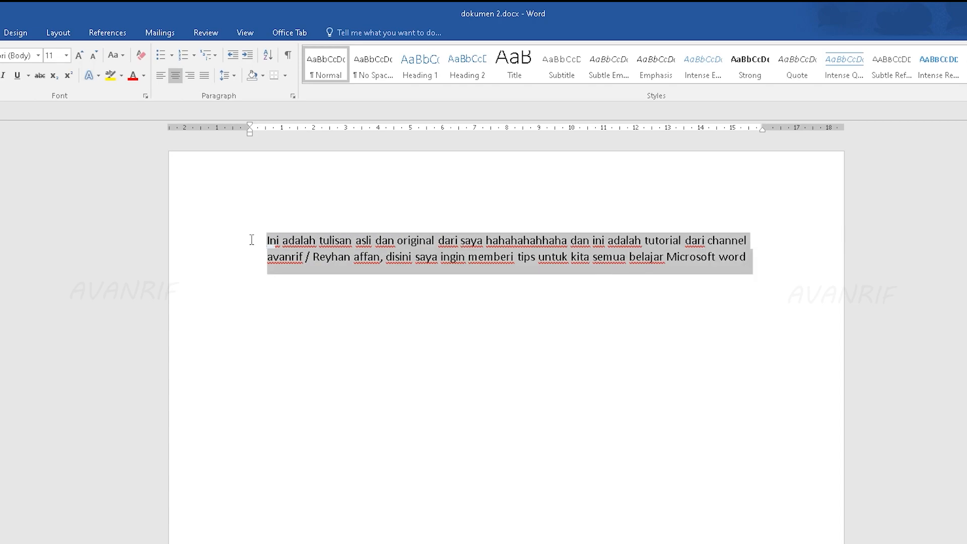
left_click(190, 75)
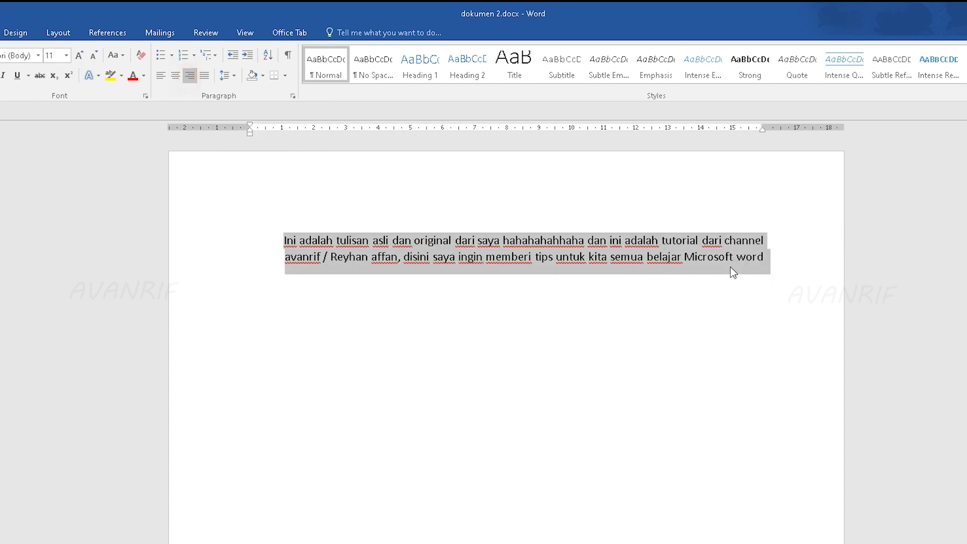
Step: Align the whole sample paragraph back to the left margin
left_click(757, 283)
left_click_drag(255, 240, 769, 257)
left_click(160, 76)
Step: Center the shortened sample paragraph that ends with the word "tips"
left_click_drag(559, 276, 216, 231)
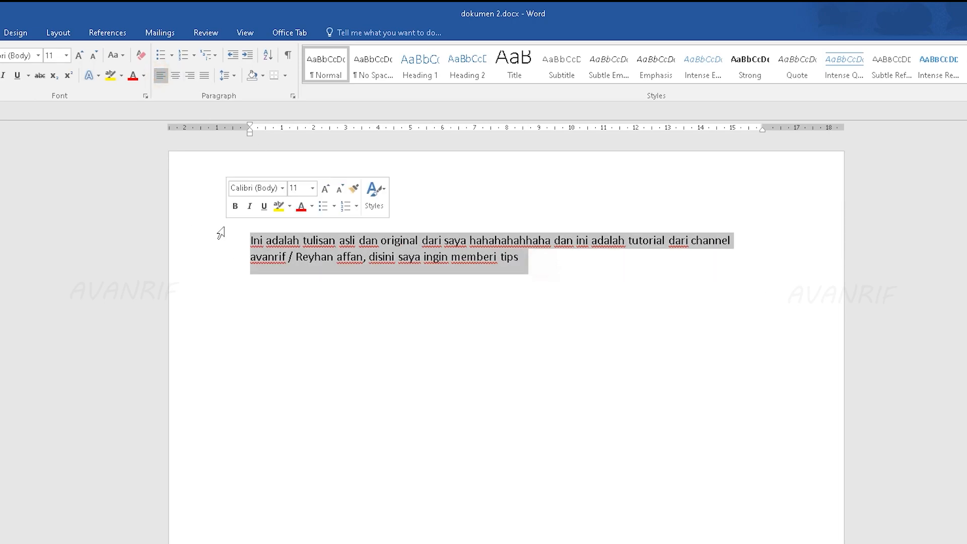
left_click(171, 76)
left_click(648, 312)
Step: Right-align the shortened paragraph ending in "tips", and justify it between both margins
left_click_drag(664, 272, 259, 225)
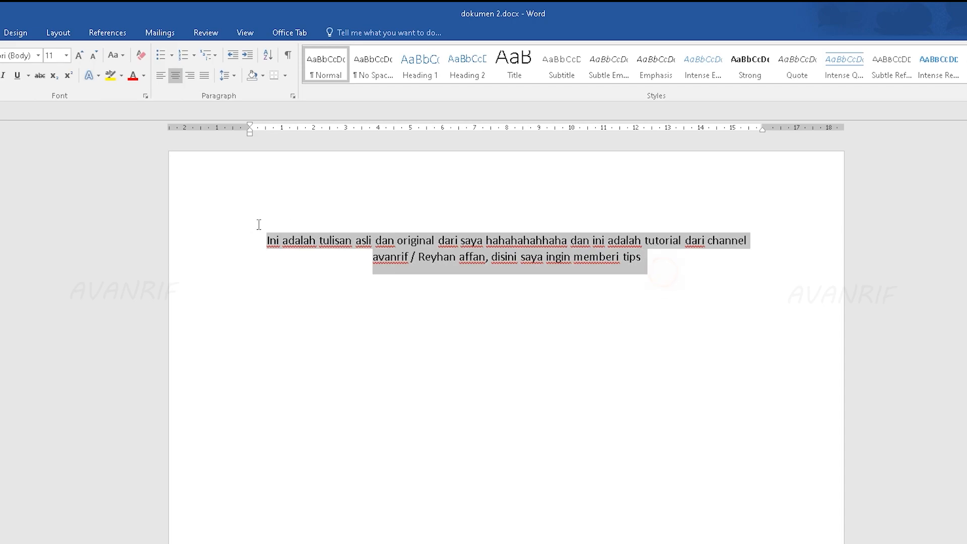
left_click(191, 76)
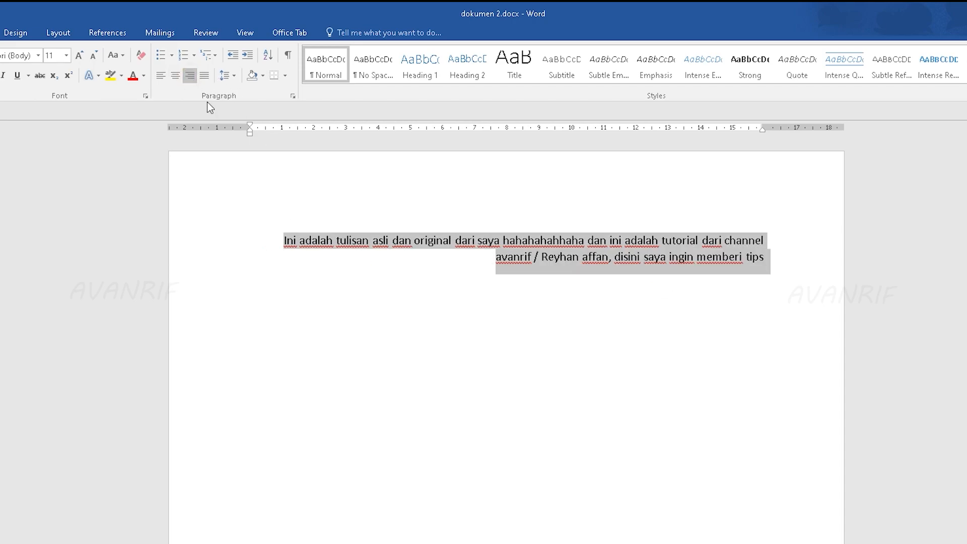
left_click(207, 79)
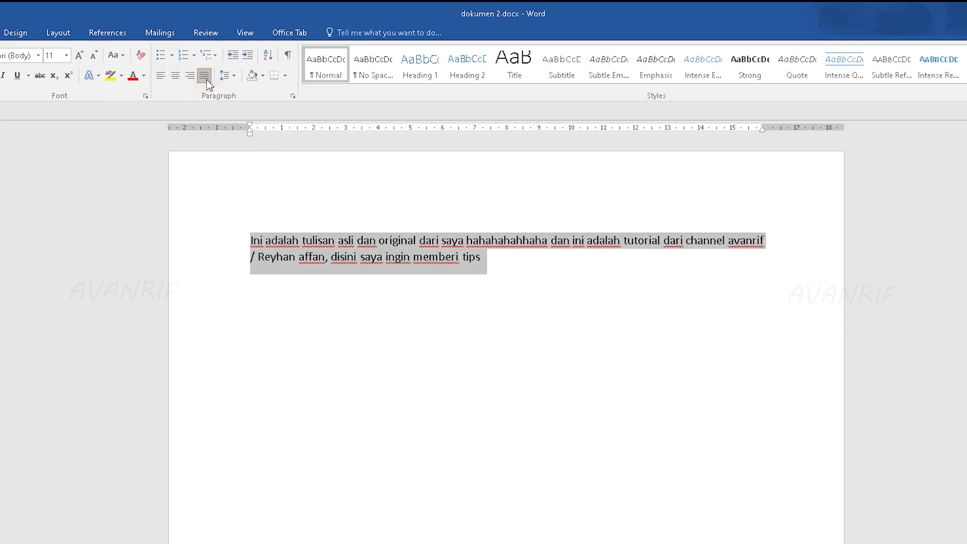
left_click(514, 269)
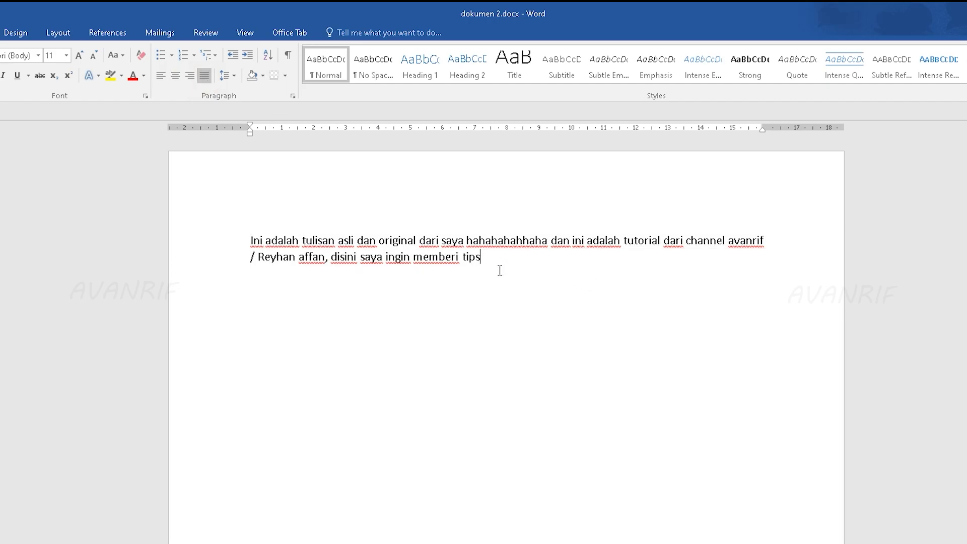
Step: Undo the recent edits back to the right-aligned paragraph that ends with "Terima kasih sudah menonton"
key("ctrl+z")
key("ctrl+z")
key("ctrl+z")
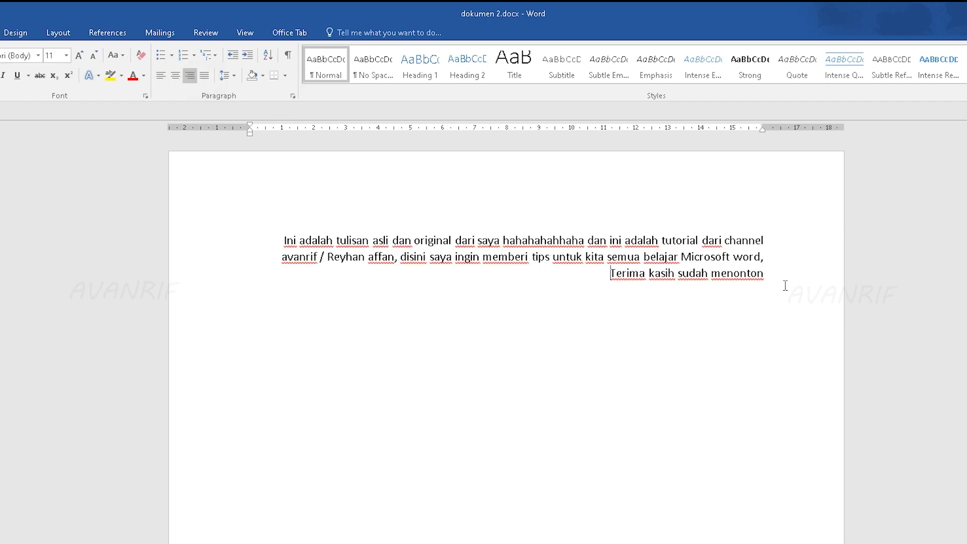
Step: Justify the whole three-line paragraph that ends with "Terima kasih sudah menonton"
left_click_drag(759, 279, 283, 240)
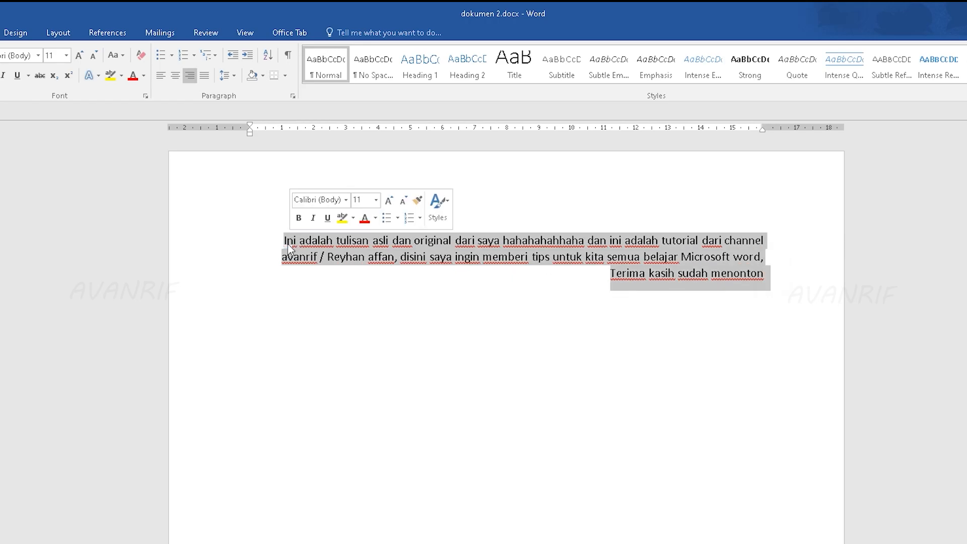
left_click(204, 75)
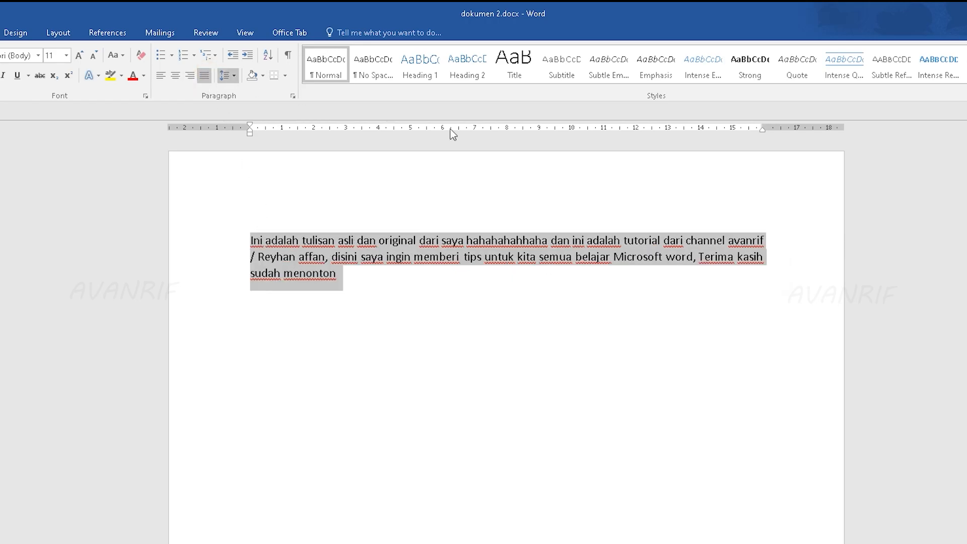
left_click(753, 302)
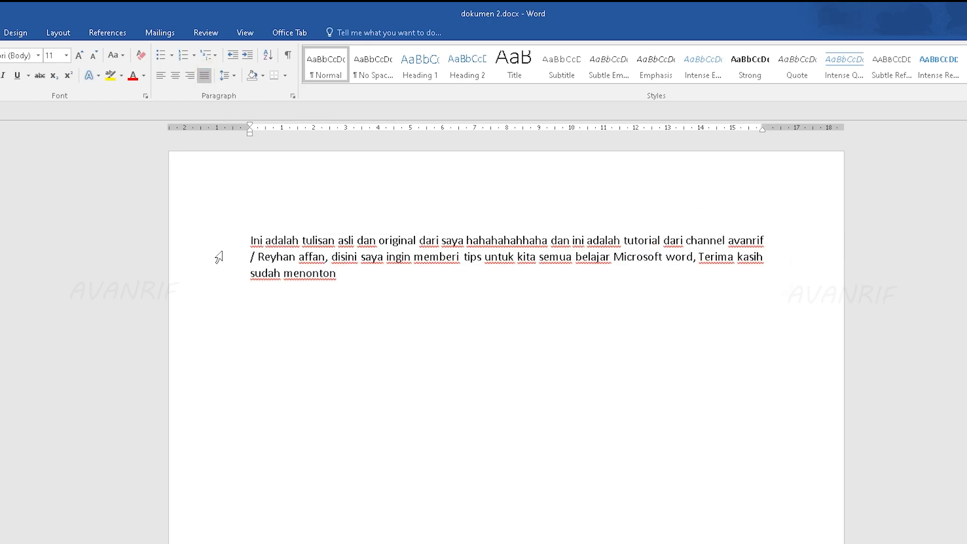
Step: Select all of the document's text and align it to the left margin
left_click_drag(337, 276, 244, 242)
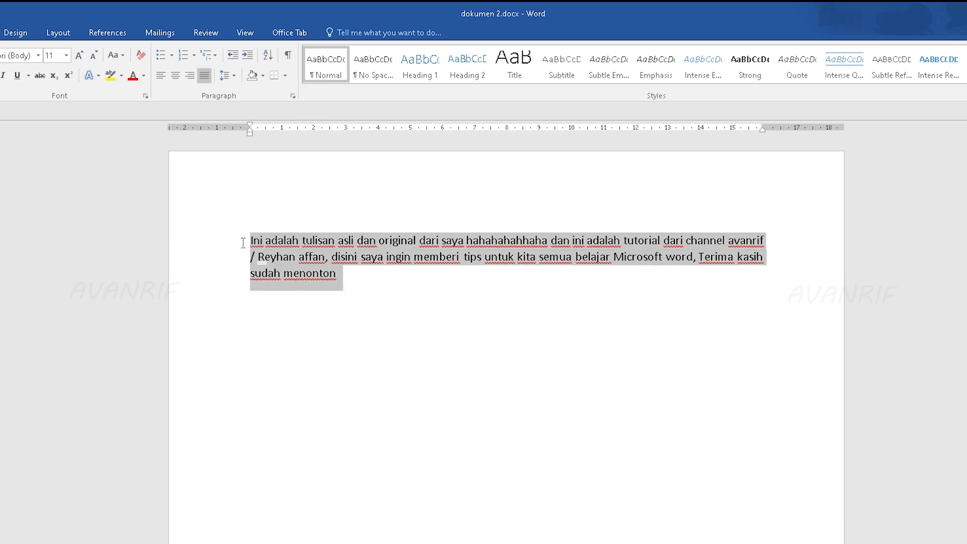
left_click(615, 290)
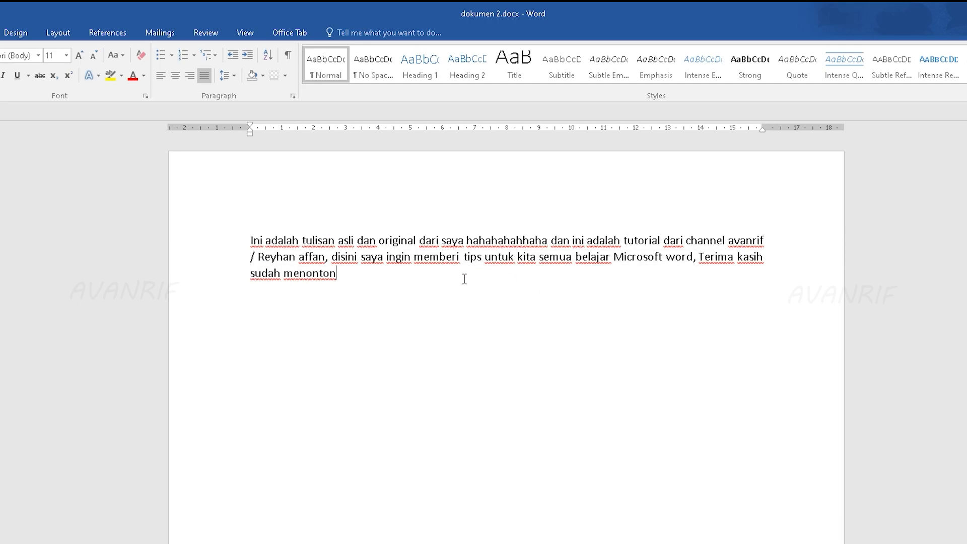
key("ctrl+a")
key("ctrl+l")
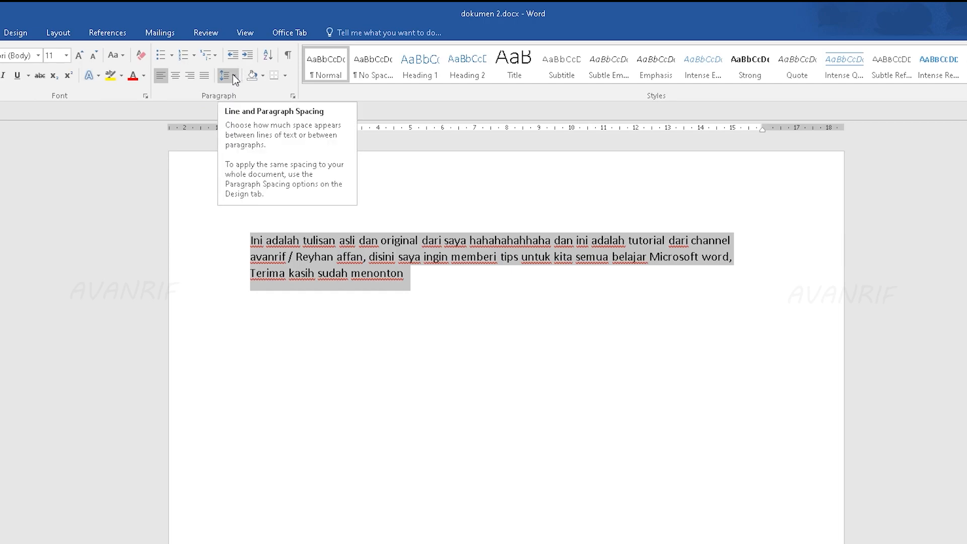
left_click(450, 295)
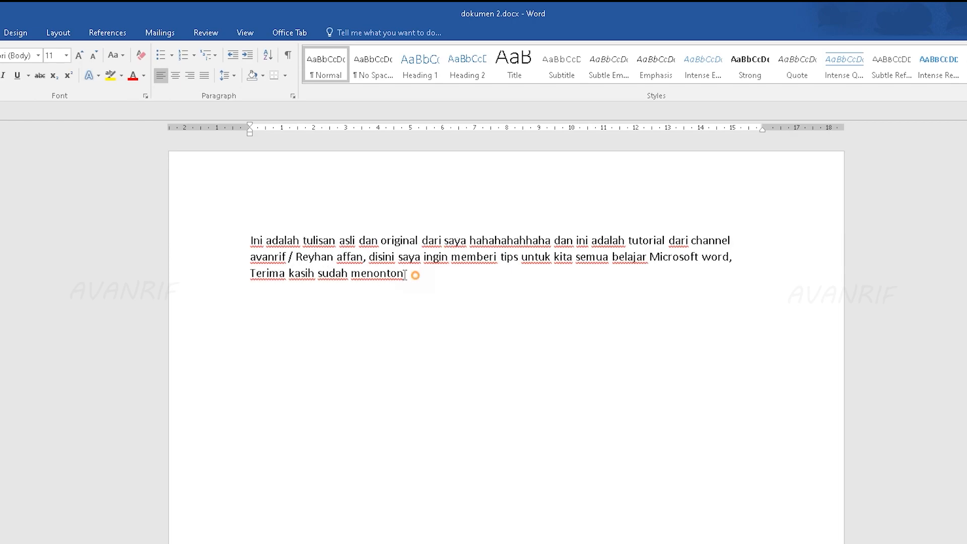
Step: Set the line spacing of the whole sample text to 1.5, and view the detailed line spacing options without changing them
double_click(231, 243)
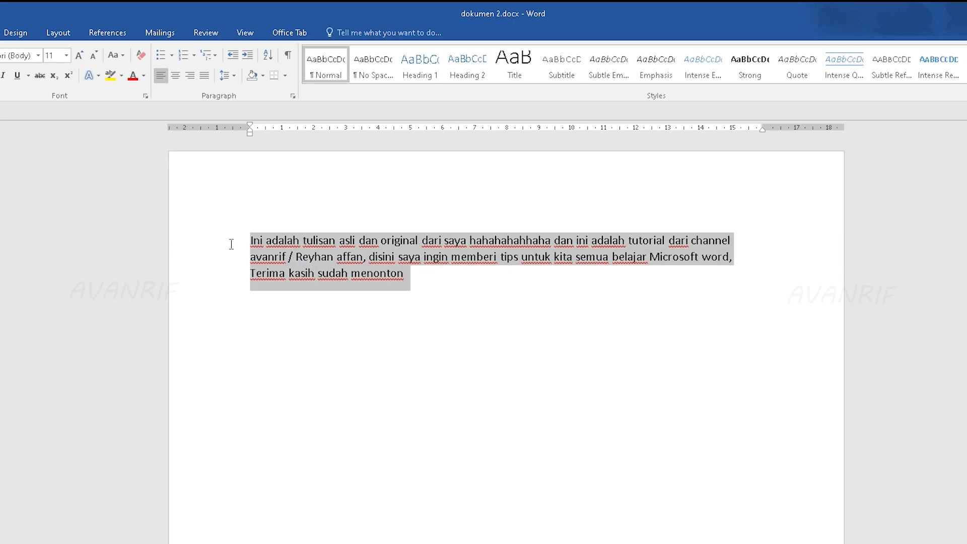
left_click(229, 76)
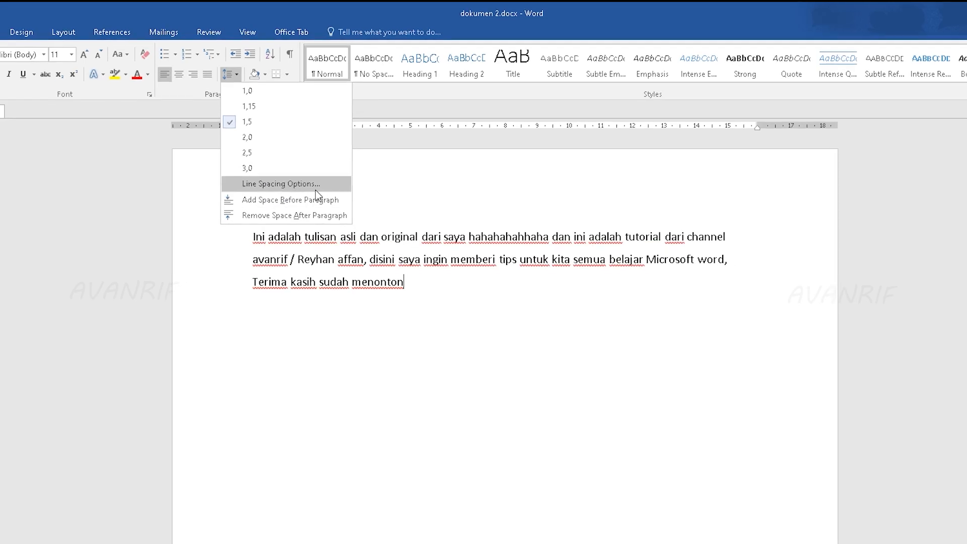
left_click(296, 190)
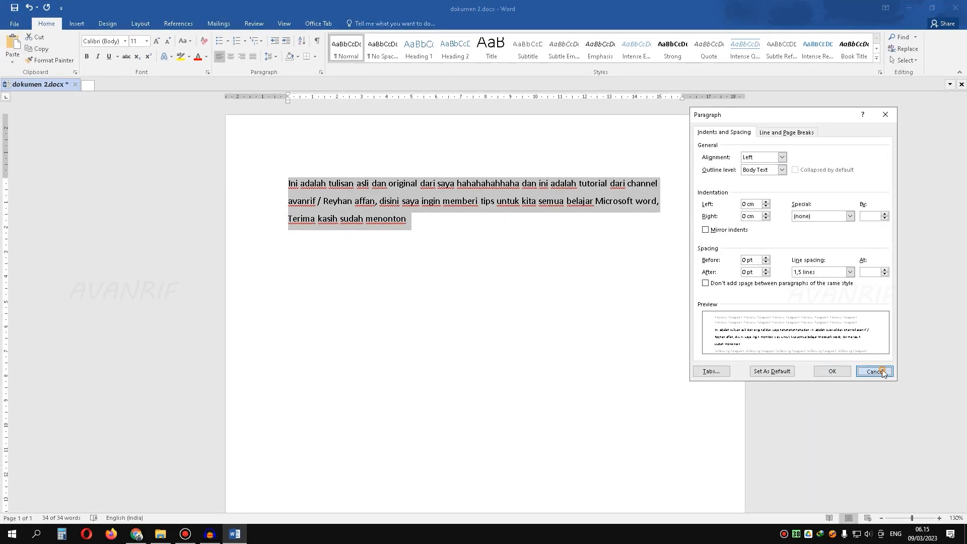
left_click(875, 372)
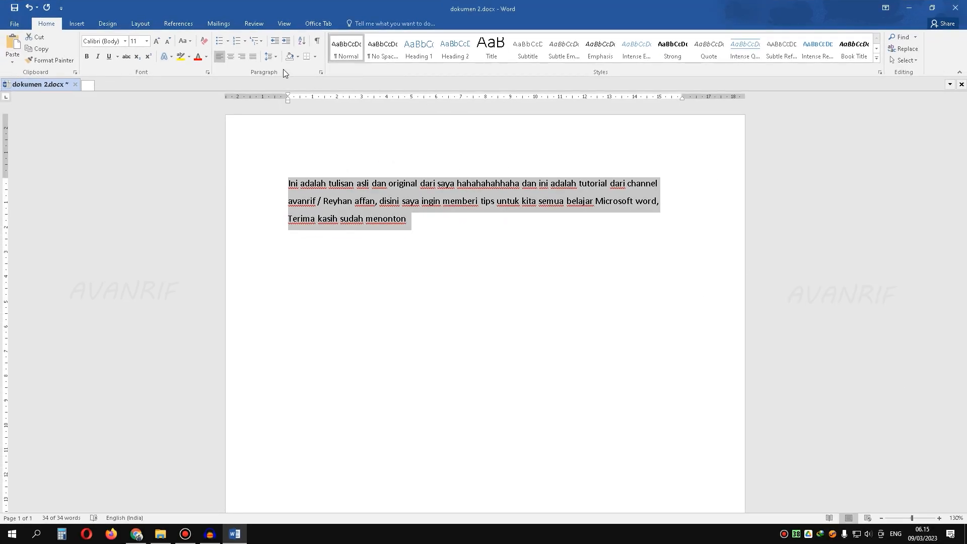
Step: Set the line spacing of the selected sample text to 2.5
left_click(271, 57)
left_click(295, 120)
left_click(286, 193)
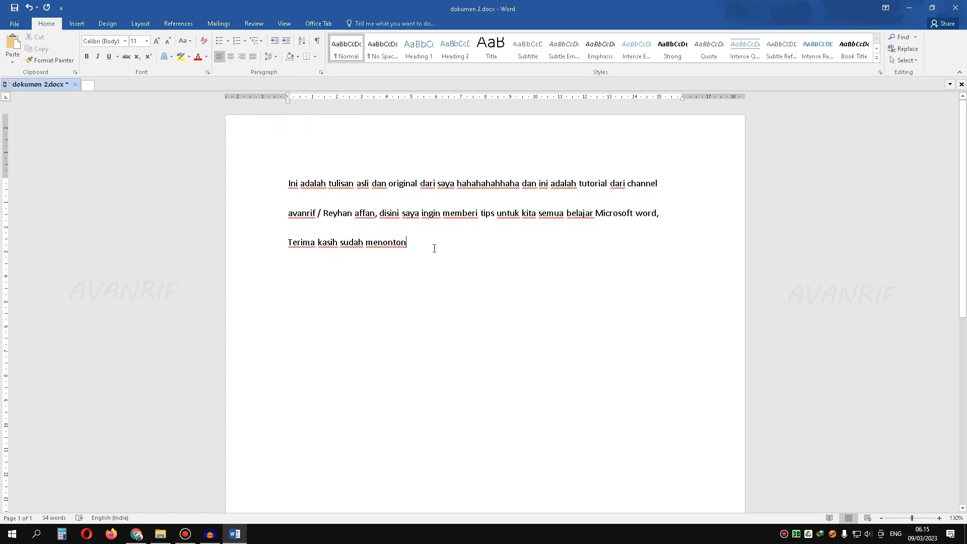
Step: Set the line spacing of all three lines of the sample text to 1.0
left_click_drag(451, 252, 272, 184)
left_click(271, 56)
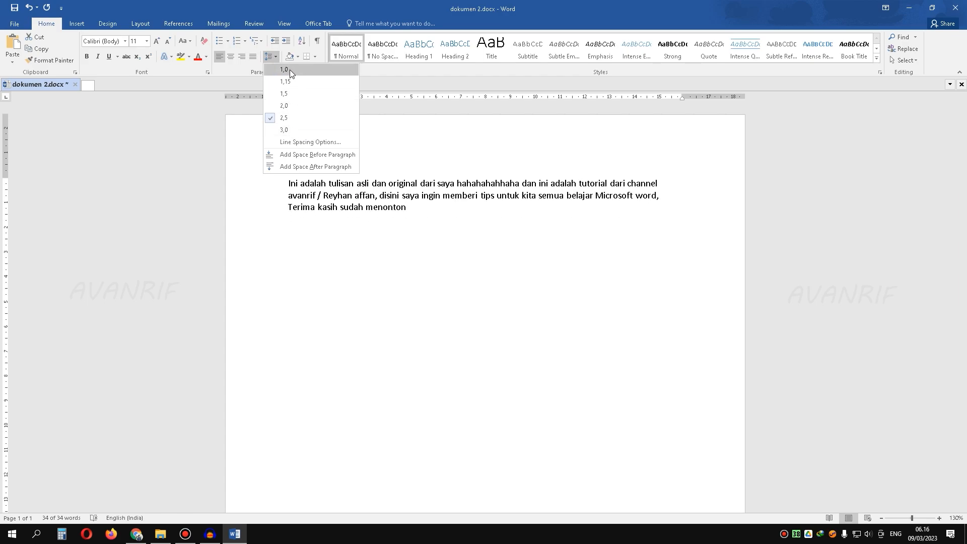
left_click(285, 70)
left_click(425, 209)
left_click_drag(414, 209, 267, 179)
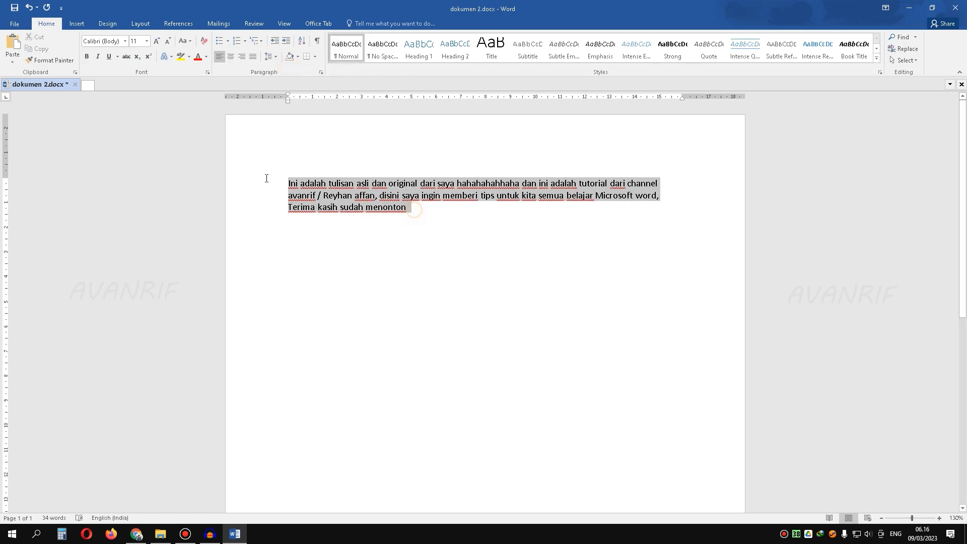
left_click(471, 242)
Step: Try a line spacing of 1.5 on the first line, which ends with "channel"
left_click(666, 185)
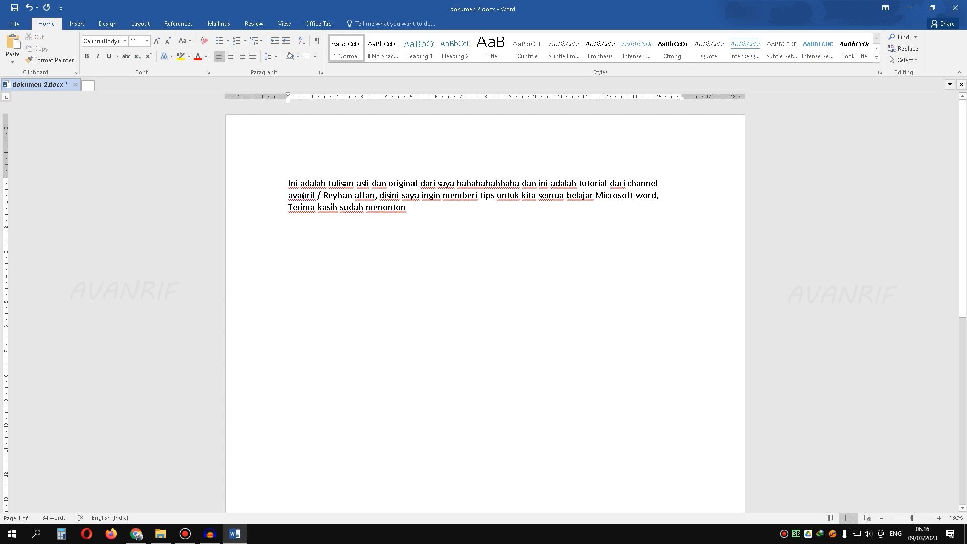
left_click(267, 60)
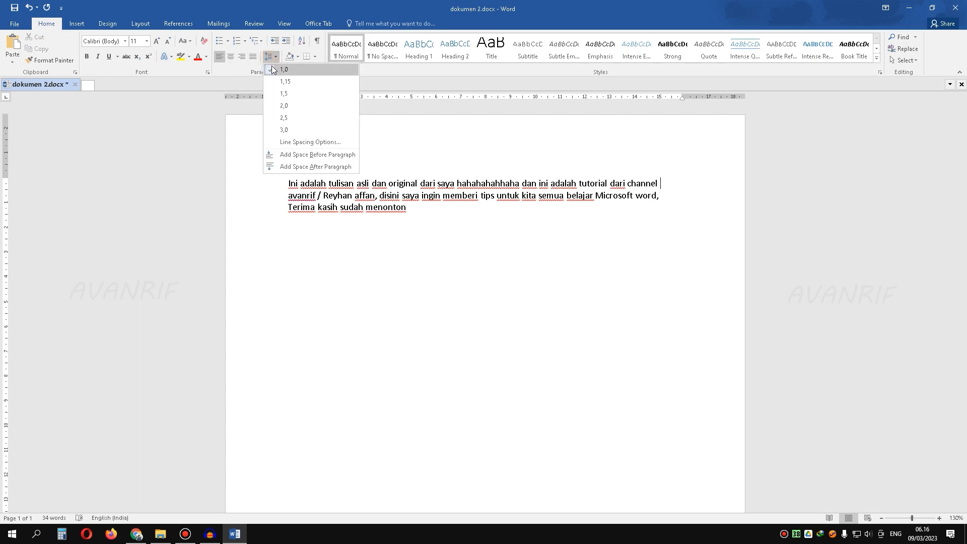
left_click(292, 95)
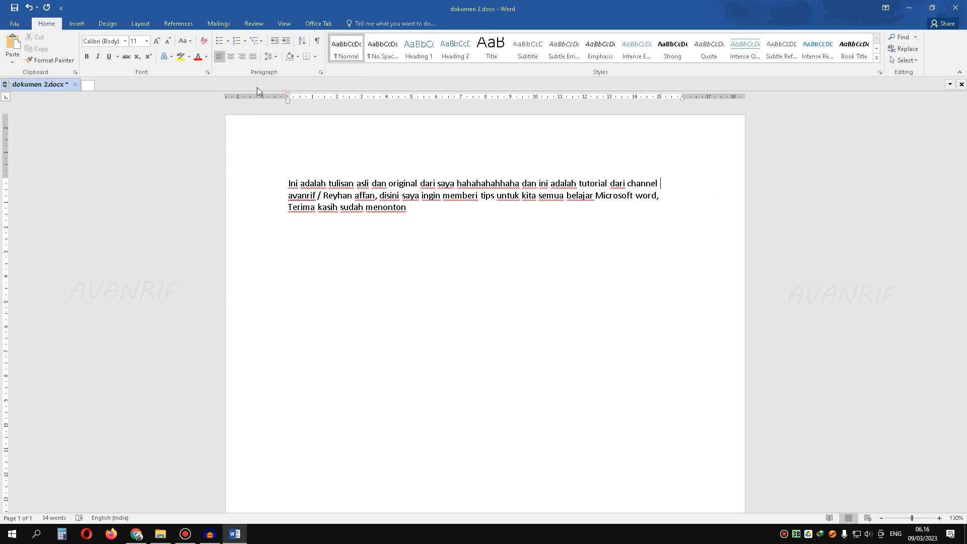
Step: Add space after the first paragraph ending in "channel", and insert and remove an empty line below it
left_click(273, 60)
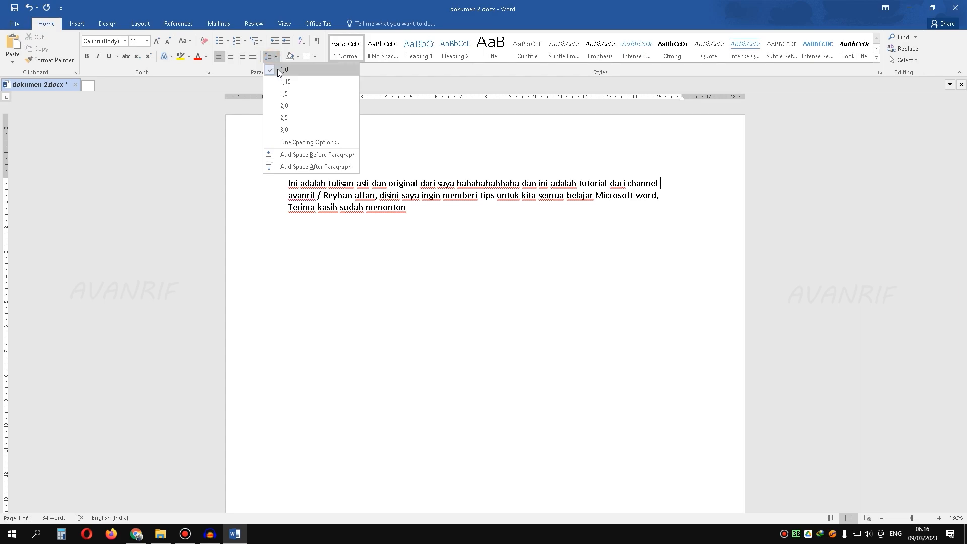
left_click(347, 167)
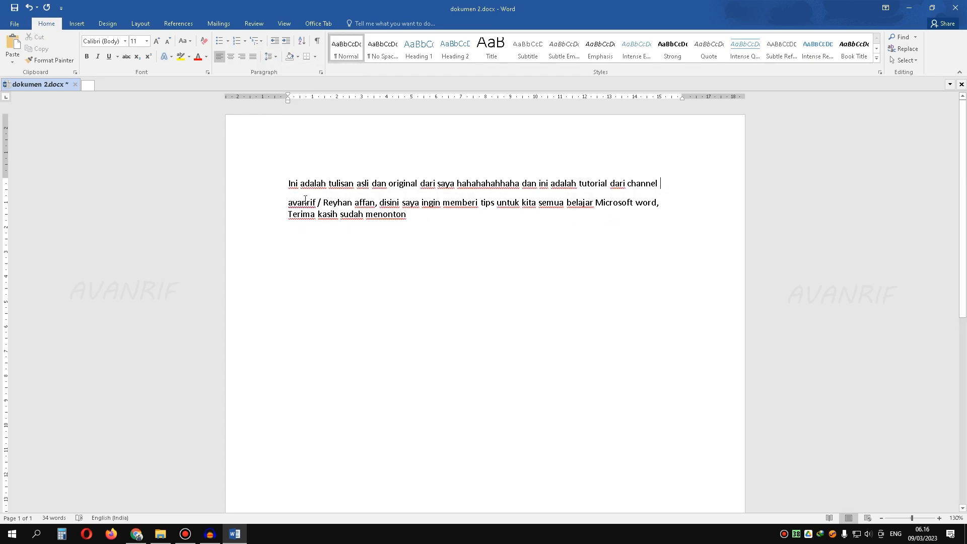
key("Return")
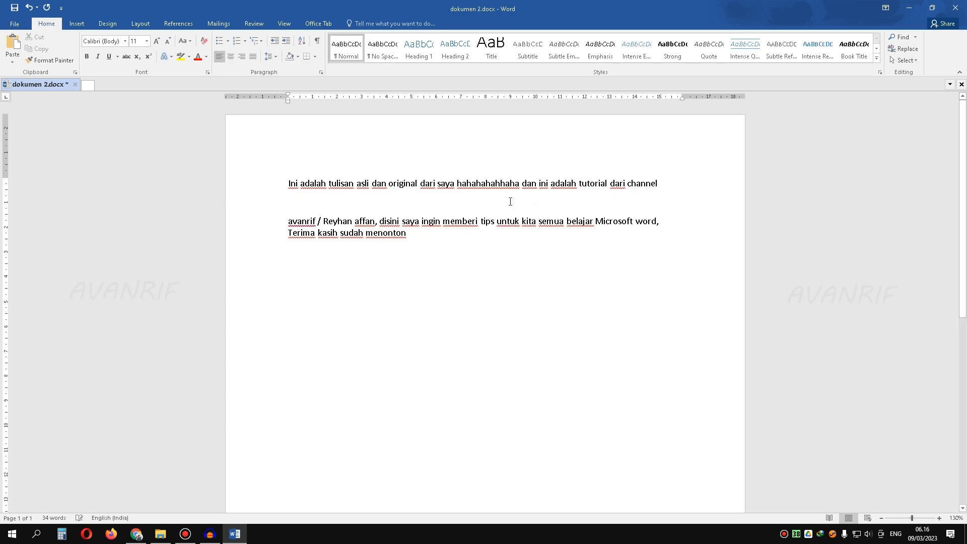
key("BackSpace")
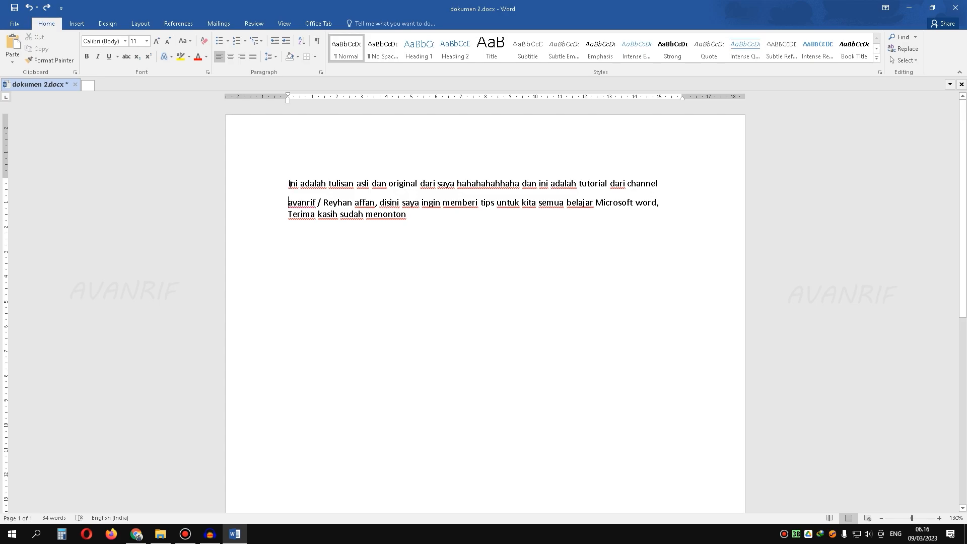
Step: Examine the first paragraph and the paragraph starting with "avanrif" by highlighting them in turn to compare the gap between them
triple_click(302, 196)
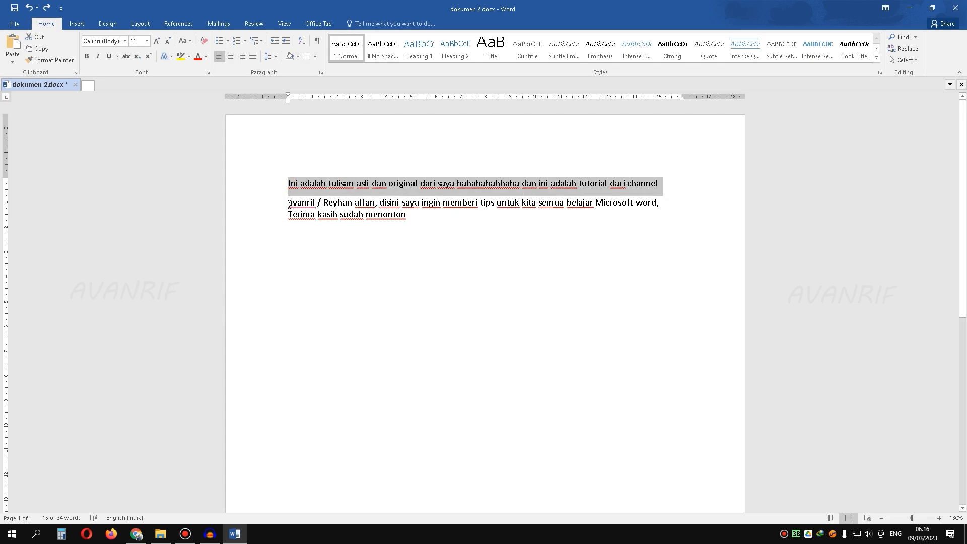
left_click_drag(289, 204, 682, 209)
left_click(663, 205)
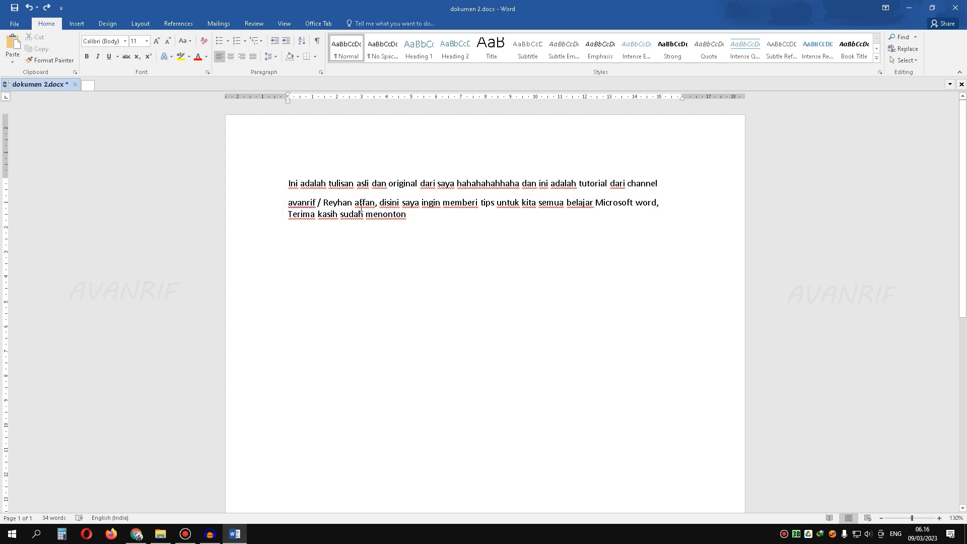
left_click_drag(290, 204, 420, 204)
left_click_drag(289, 184, 321, 184)
left_click_drag(670, 204, 286, 207)
Step: Add space before the paragraph starting with "avanrif"
left_click(286, 207)
left_click(270, 57)
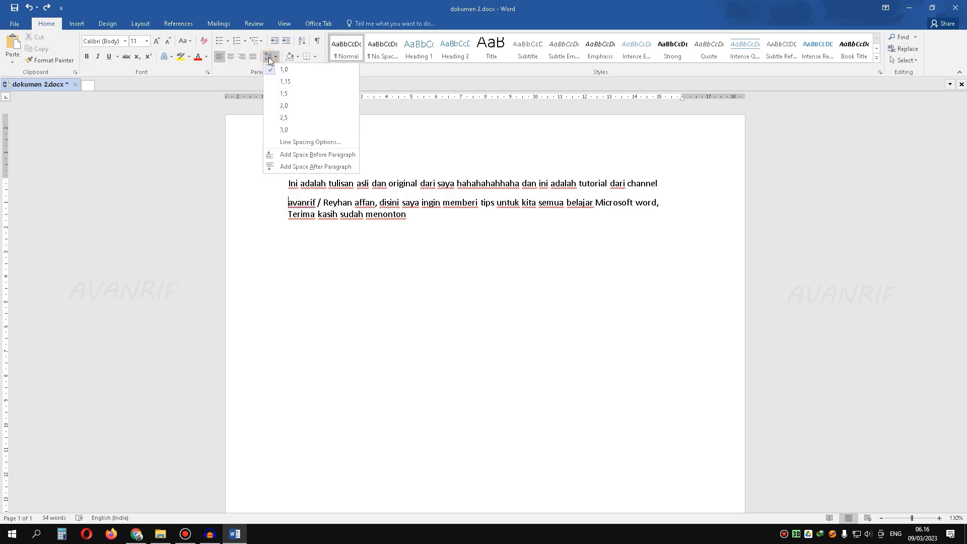
left_click(318, 158)
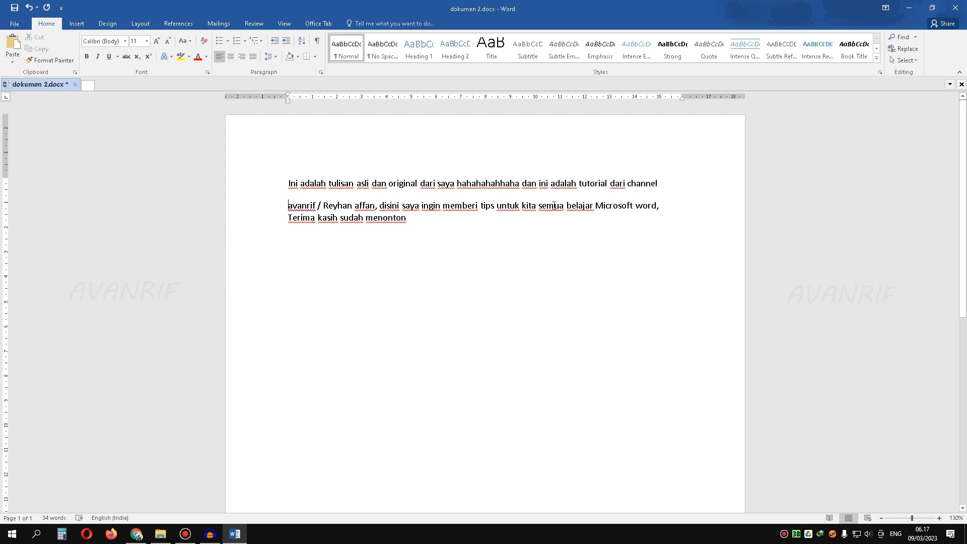
Step: Remove the extra paragraph spacing between the first line, ending in "channel", and the paragraph starting with "avanrif"
left_click(270, 56)
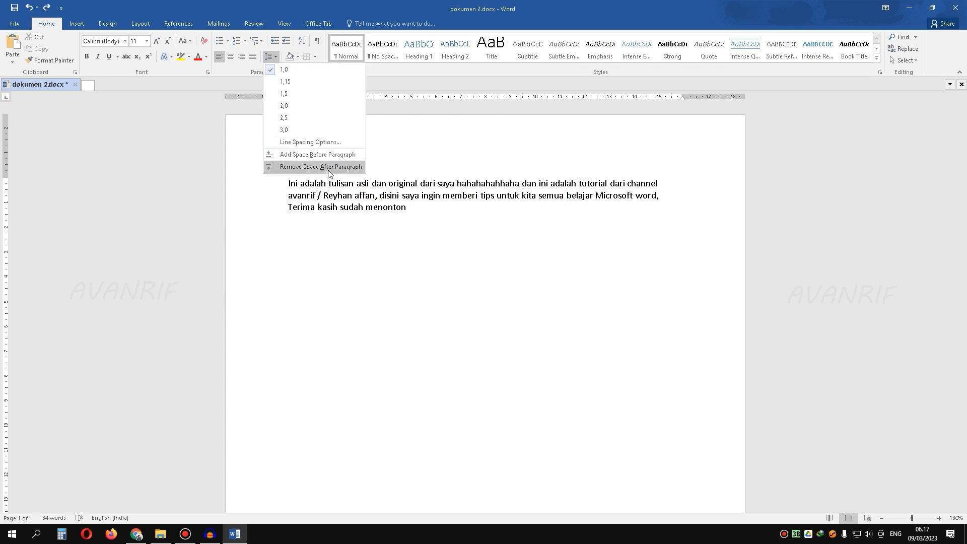
left_click(604, 181)
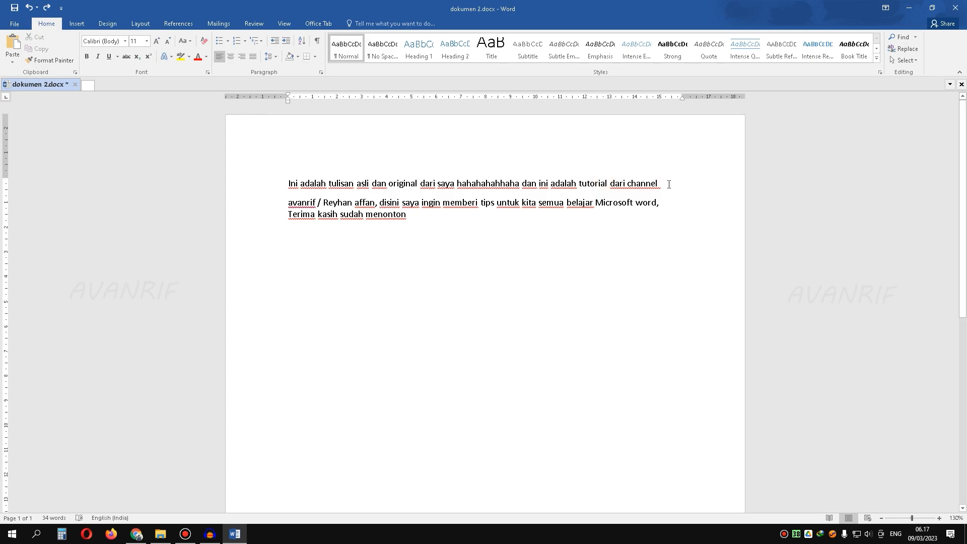
left_click(253, 181)
left_click(269, 57)
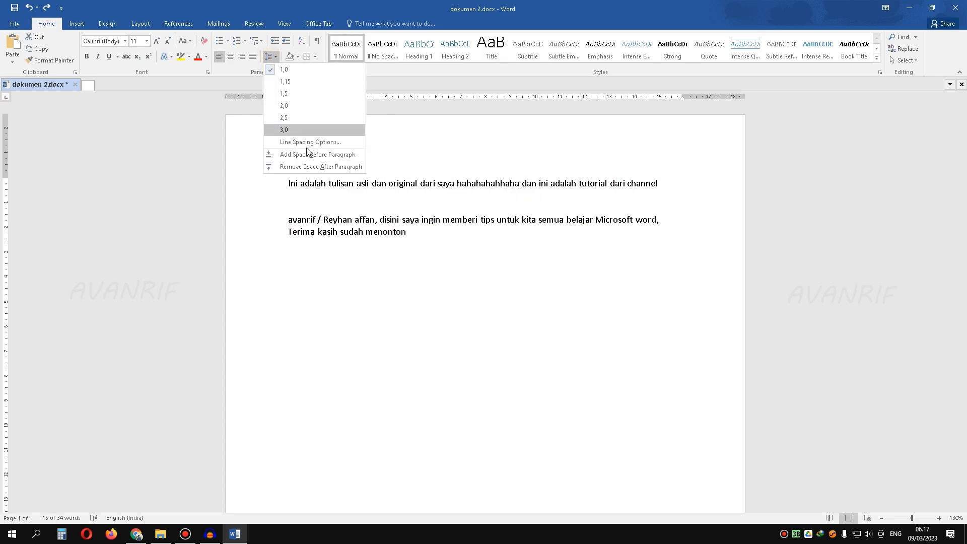
left_click(316, 167)
left_click(464, 222)
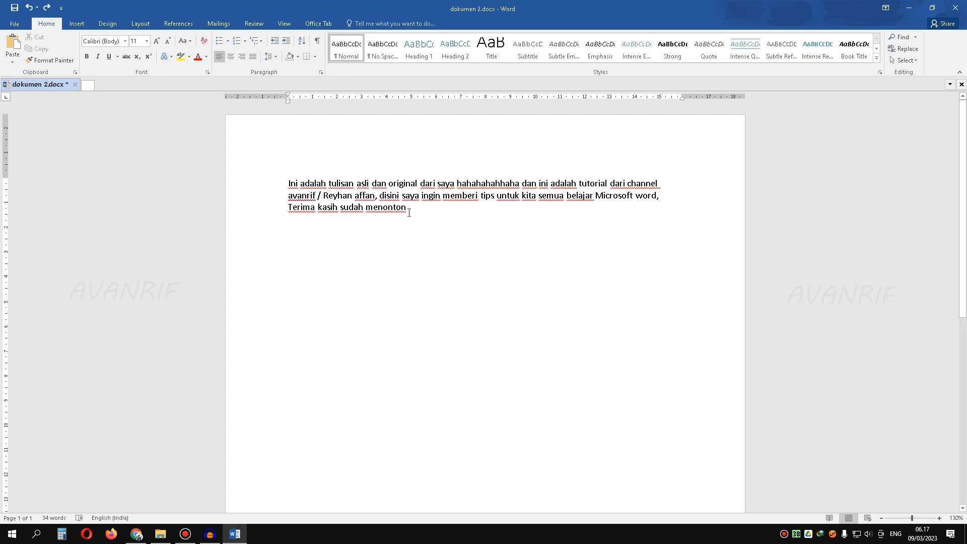
Step: Shade the words "tulisan asli" in the first line with standard yellow
mouse_move(340, 185)
left_mouse_down()
mouse_move(388, 184)
mouse_move(369, 184)
left_mouse_up()
left_click(298, 57)
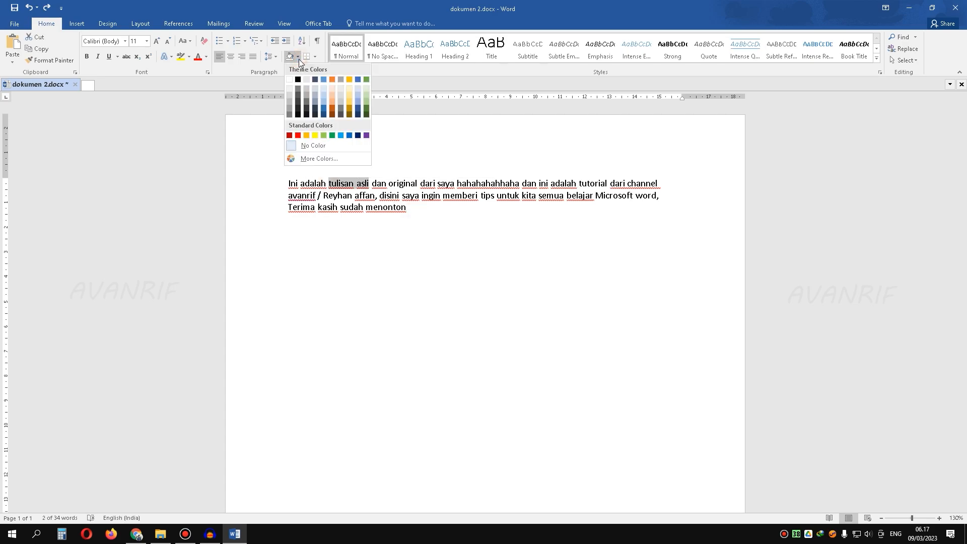
left_click(316, 136)
left_click(402, 196)
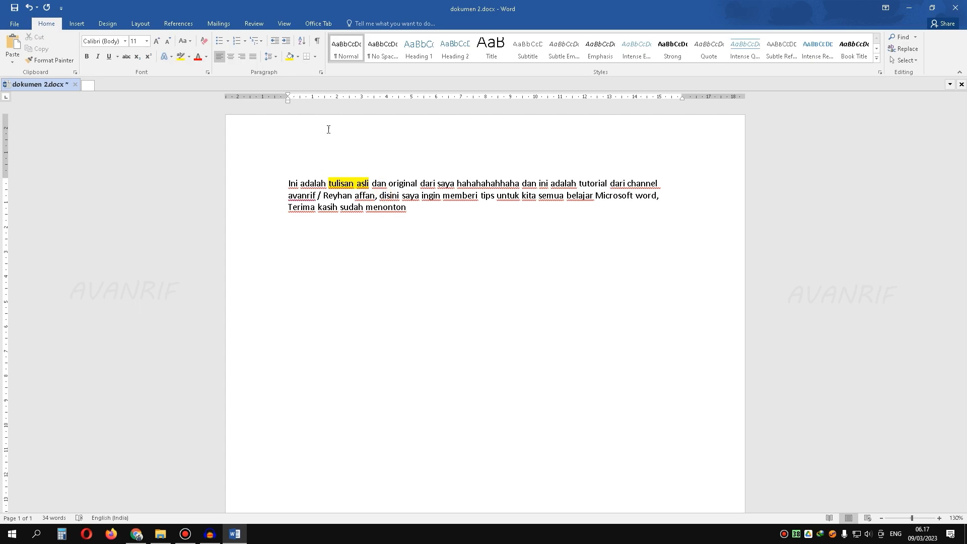
Step: Shade all three lines of the sample text with the gold theme color
triple_click(416, 208)
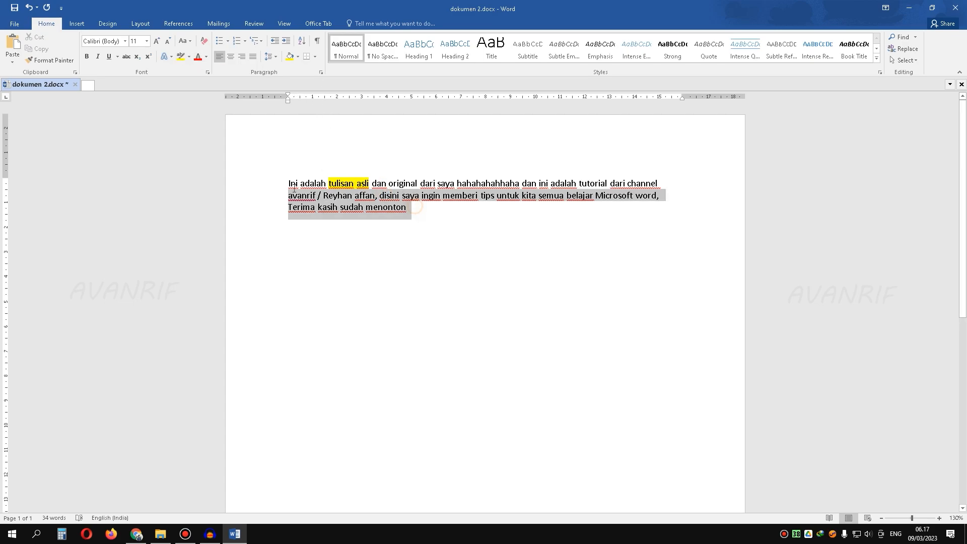
left_click(297, 56)
left_click(349, 80)
left_click(584, 211)
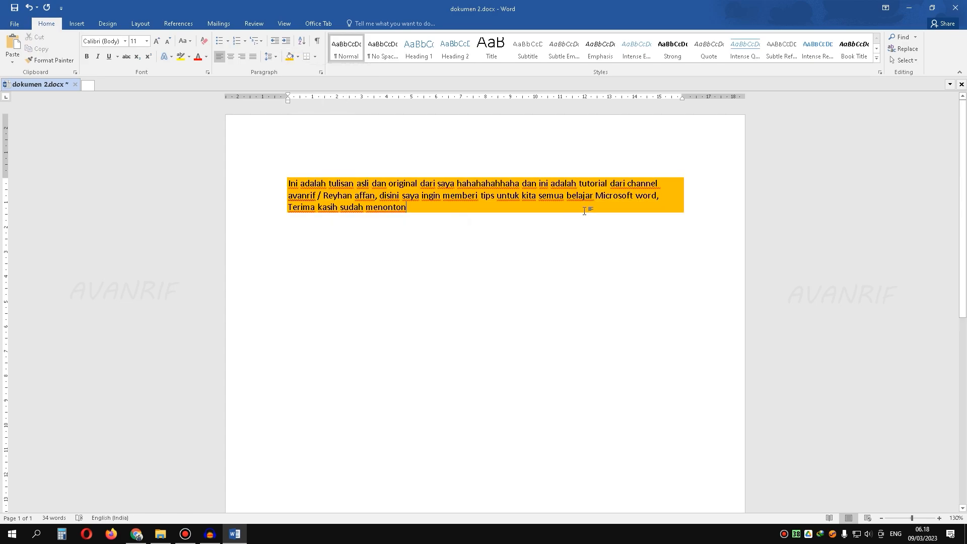
Step: Extend the gold shaded block by adding several empty lines below "Terima kasih sudah menonton"
left_click(285, 182)
left_click_drag(679, 184, 287, 183)
left_click(482, 215)
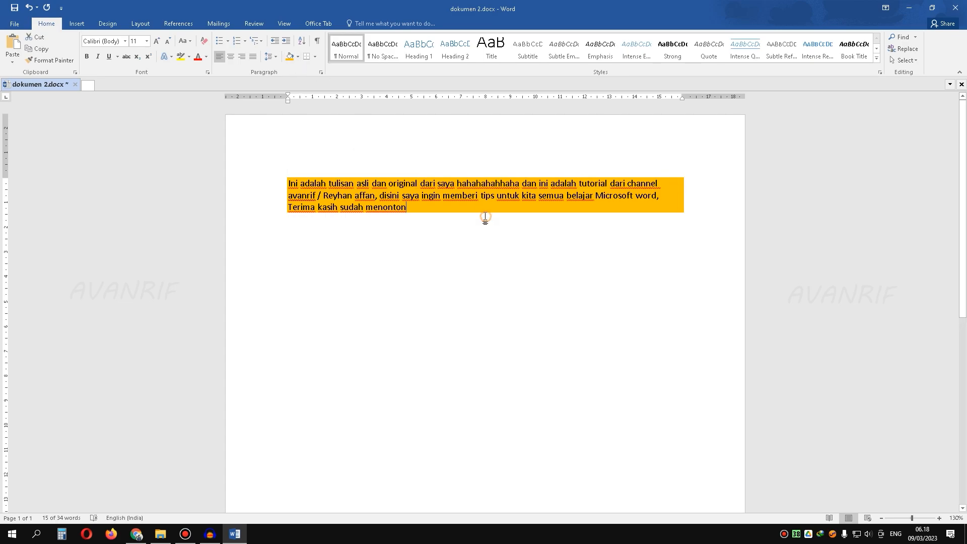
key("Return")
key("Return")
key("Return")
key("Return")
key("Return")
key("Return")
key("Return")
key("Return")
key("Return")
key("Return")
key("Return")
key("Return")
key("Return")
key("Return")
key("Return")
key("Return")
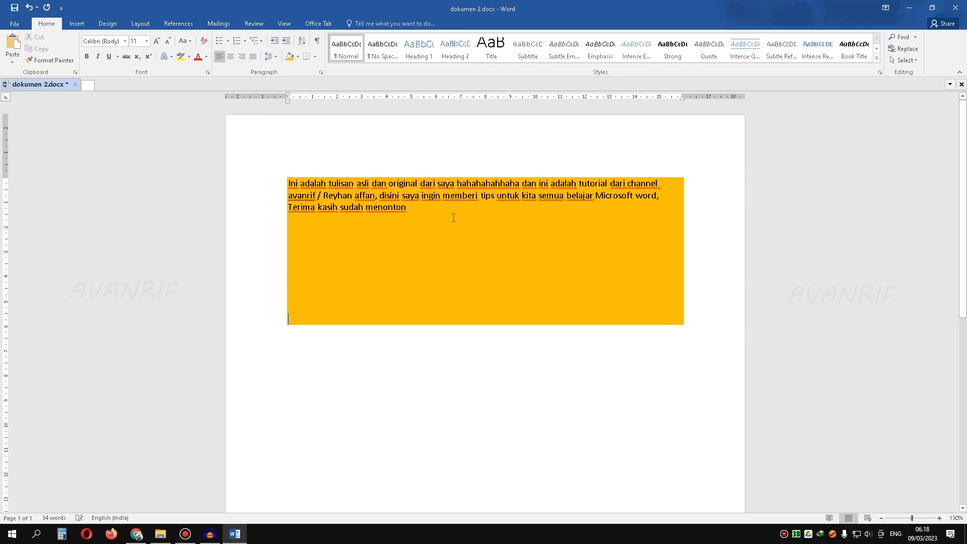
Step: Set the shading of the whole text to No Color, including the yellow words "tulisan asli"
left_click_drag(289, 386, 288, 182)
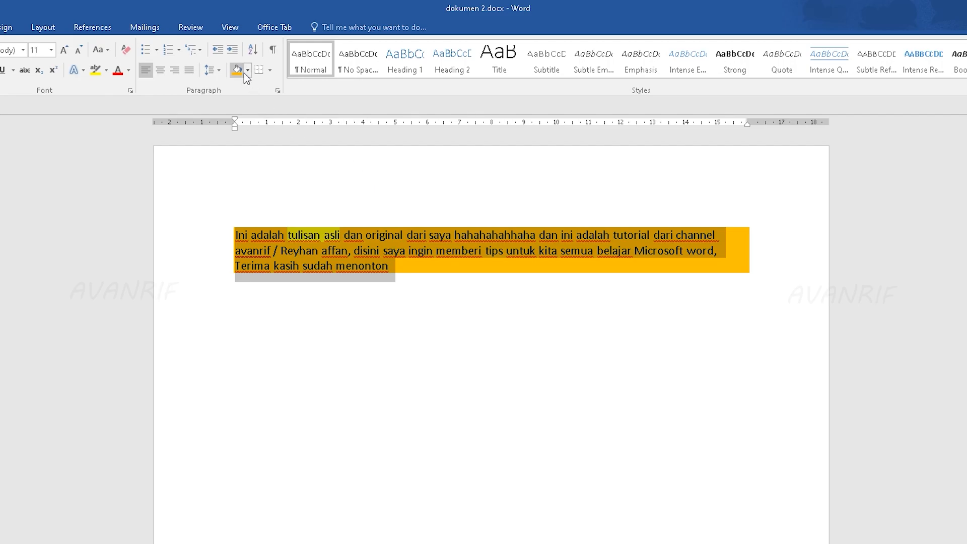
left_click(247, 71)
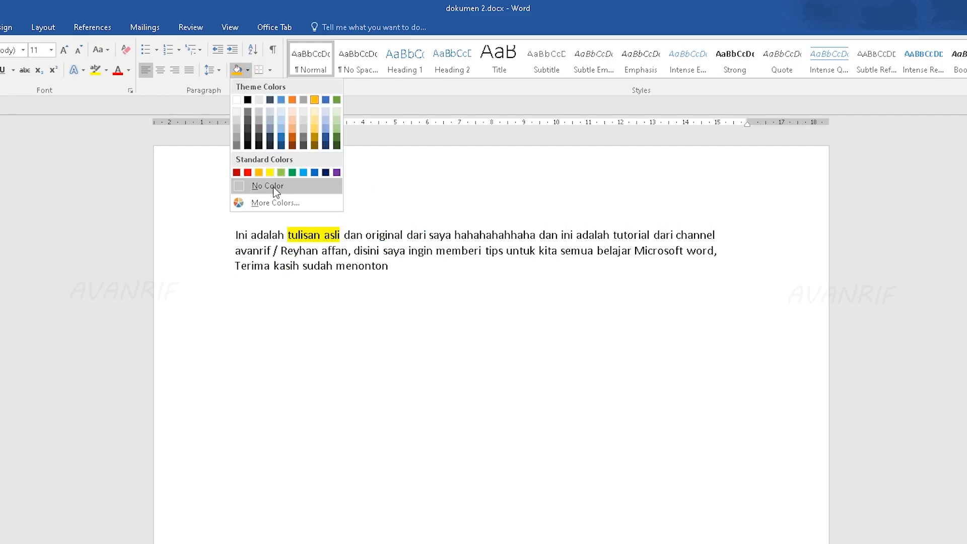
left_click(272, 185)
left_click(346, 235)
left_click_drag(345, 235, 288, 235)
left_click(237, 70)
left_click(741, 270)
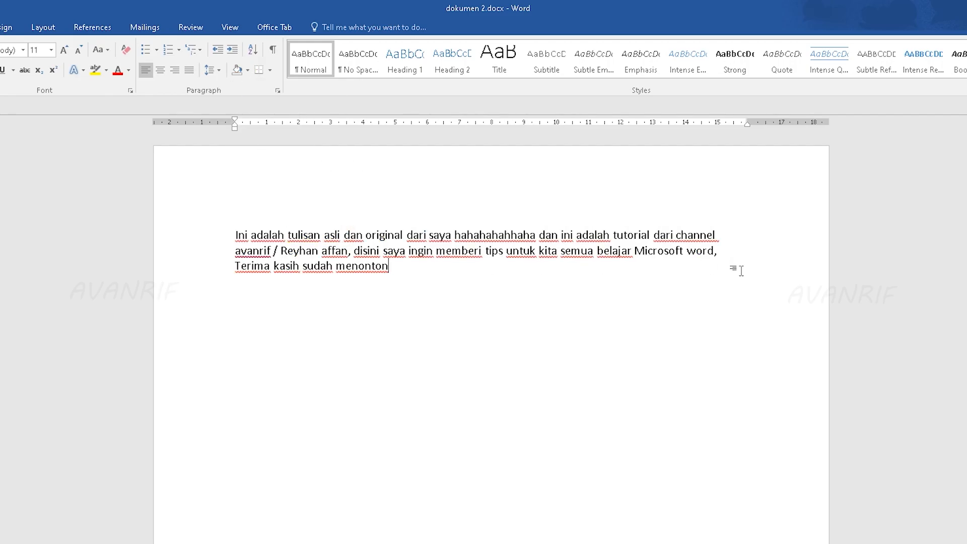
Step: Insert two empty lines above "Terima kasih sudah menonton"
left_click(731, 253)
key("Return")
key("Return")
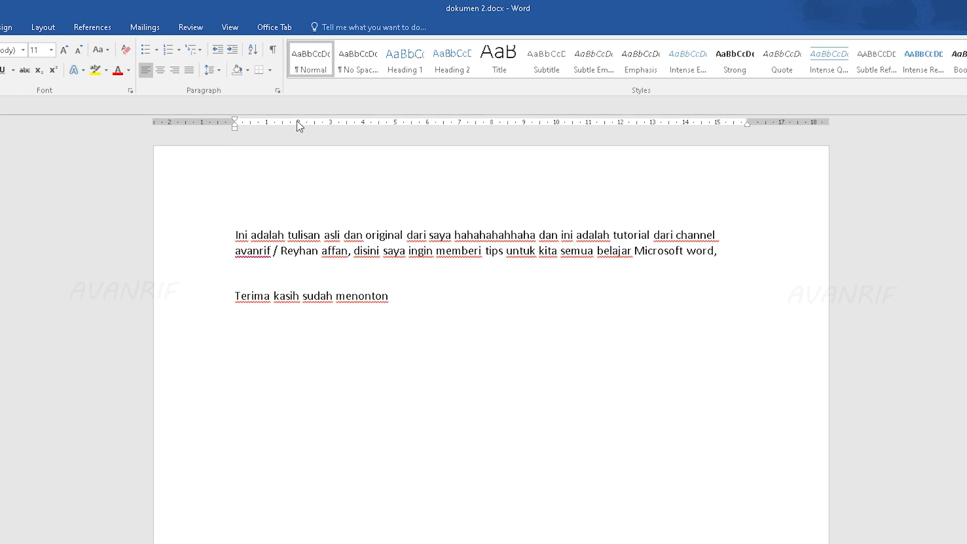
Step: Try a bottom border on the line "Terima kasih sudah menonton" and undo it
left_click_drag(400, 298, 385, 299)
left_click(403, 298)
left_click(259, 70)
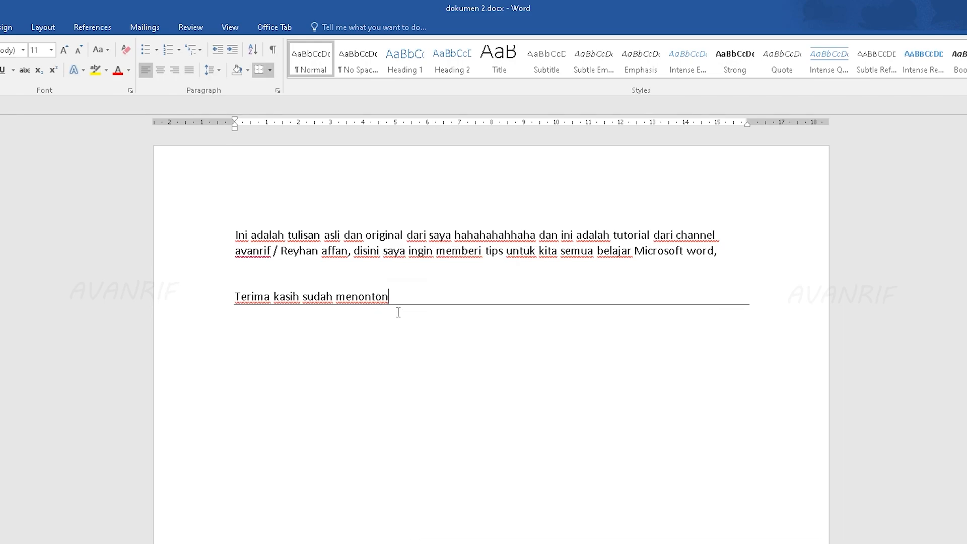
key("ctrl+z")
left_click(271, 71)
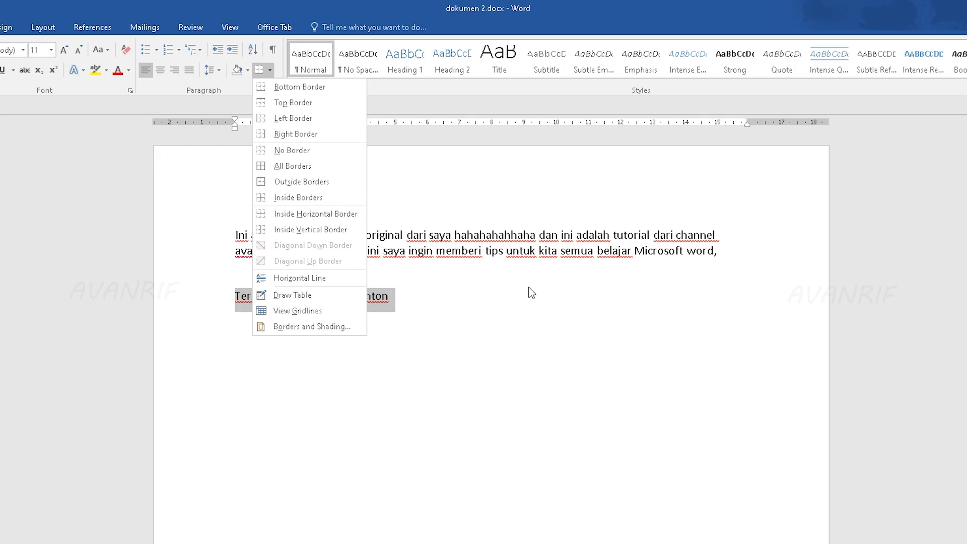
left_click(494, 297)
left_click(7, 27)
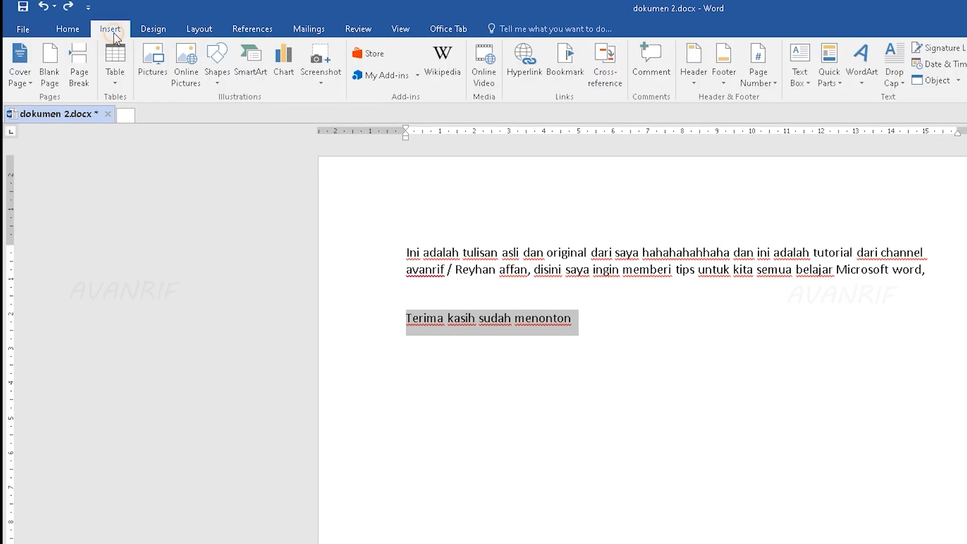
left_click(11, 57)
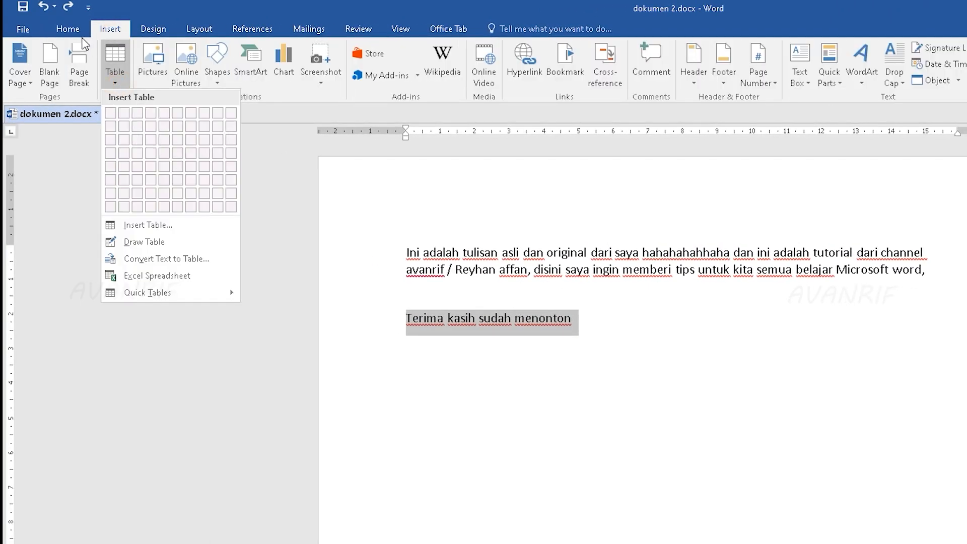
left_click(68, 29)
Step: Apply a Bottom Border to the selected line "Terima kasih sudah menonton"
left_click(332, 75)
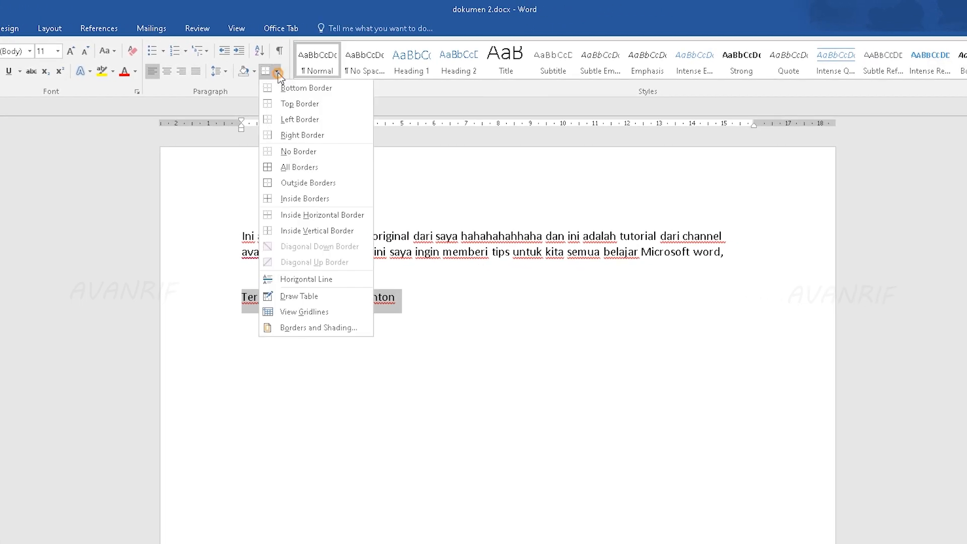
left_click(343, 91)
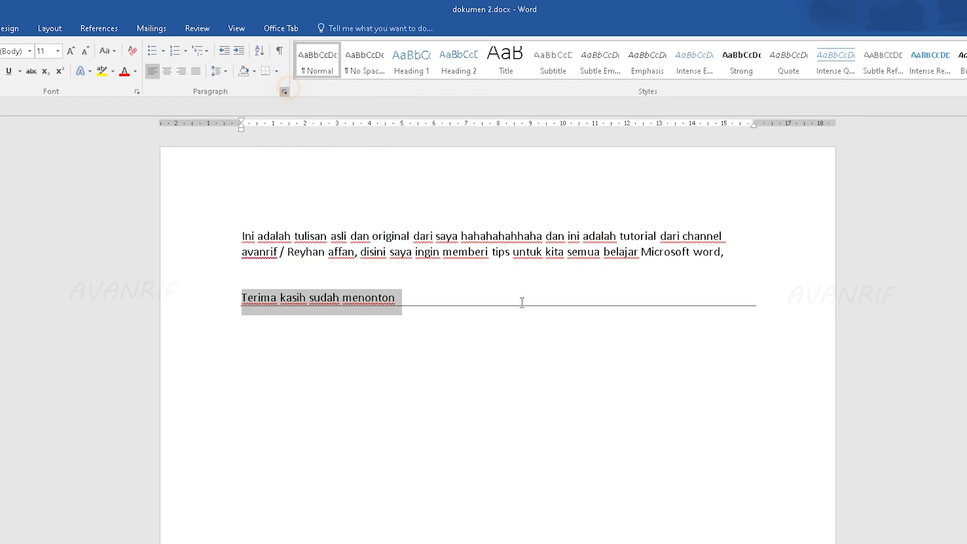
left_click(527, 312)
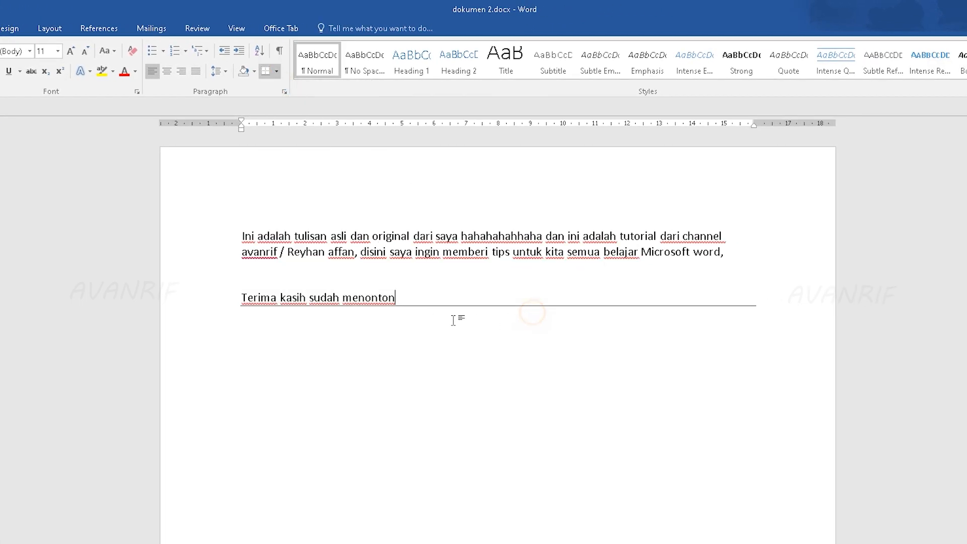
Step: Replace the bordered line's text with "BAB 1", keeping it as a single line above the border
left_click_drag(409, 298, 243, 301)
type("BAB 1")
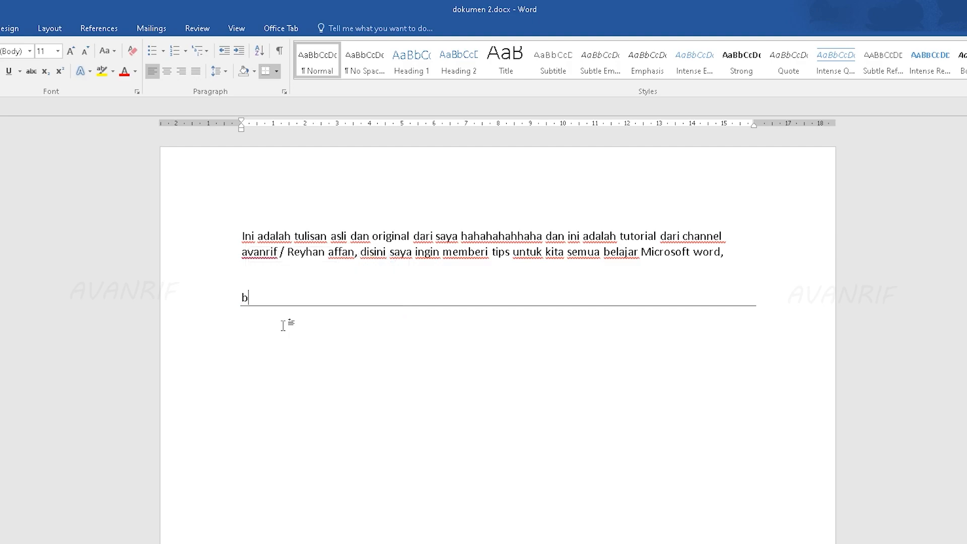
key("Return")
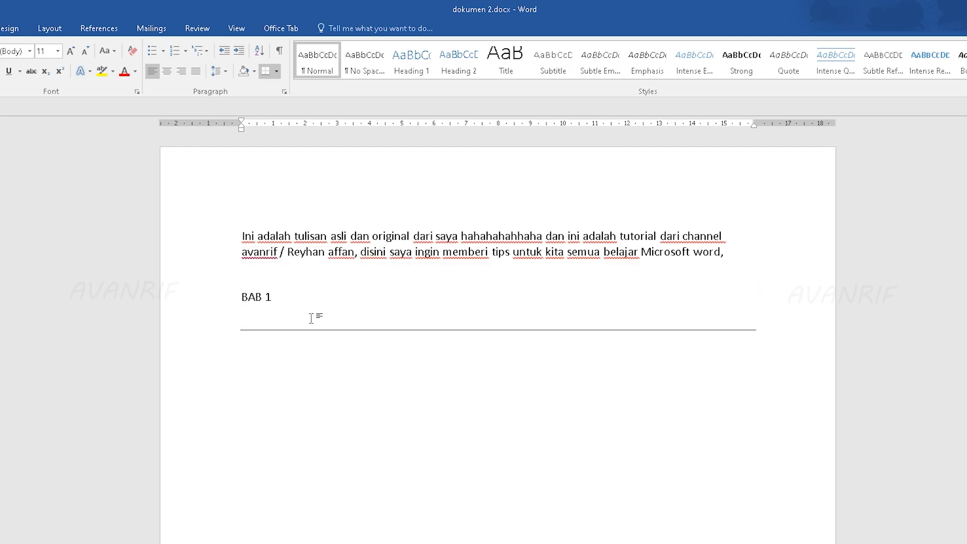
key("BackSpace")
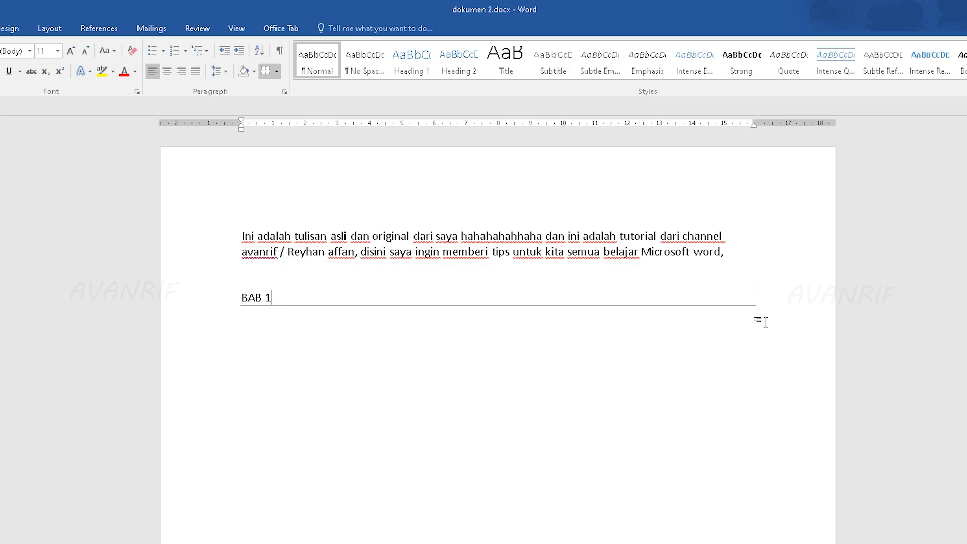
Step: Below the "BAB 1" border, enter an uppercase line reading "HAI NAMAKU", the author's first name and "AKU ADALAH ORANG"
mouse_move(379, 328)
double_click(721, 344)
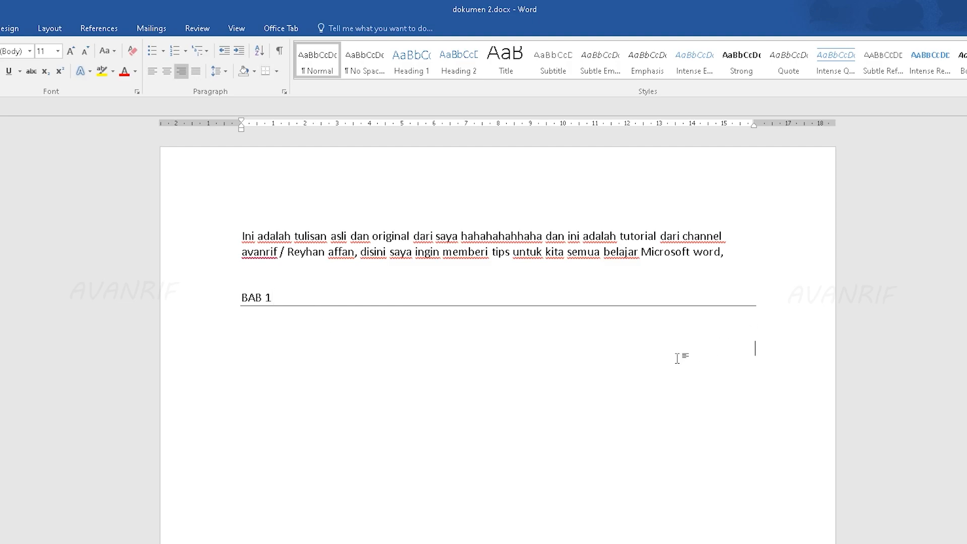
double_click(373, 361)
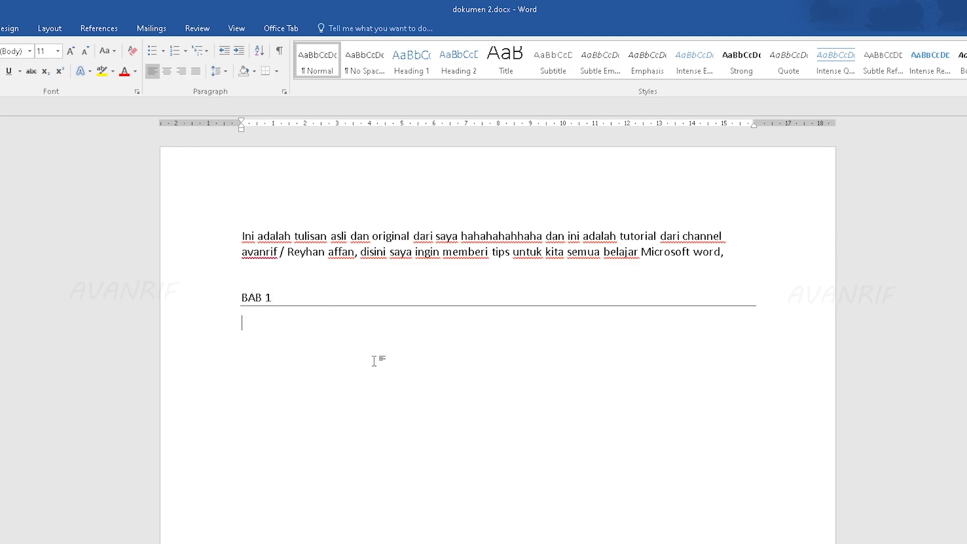
type("HAI NAMAKU AFFAN AKU ADALAH ORANG")
Step: Change the uppercase line below "BAB 1" to sentence case
left_click_drag(461, 325, 272, 330)
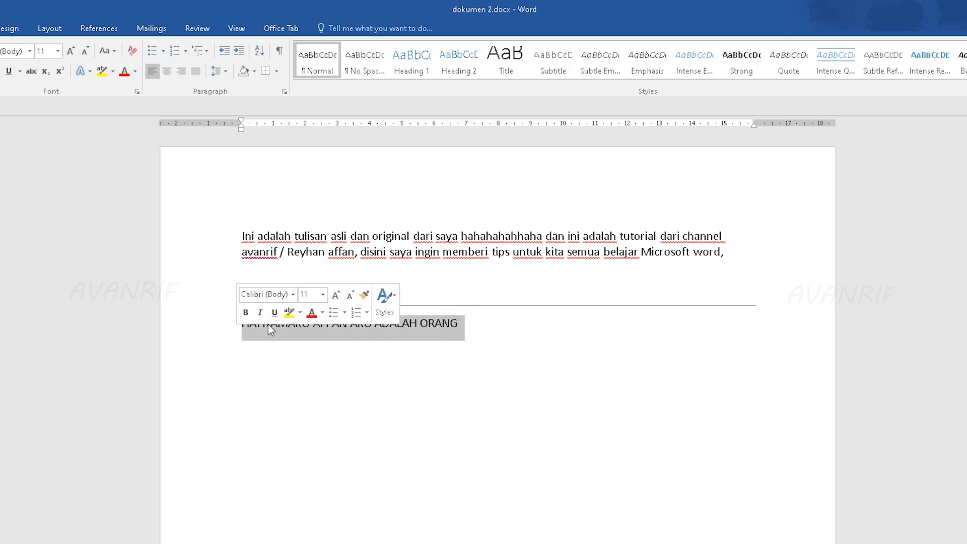
left_click(106, 50)
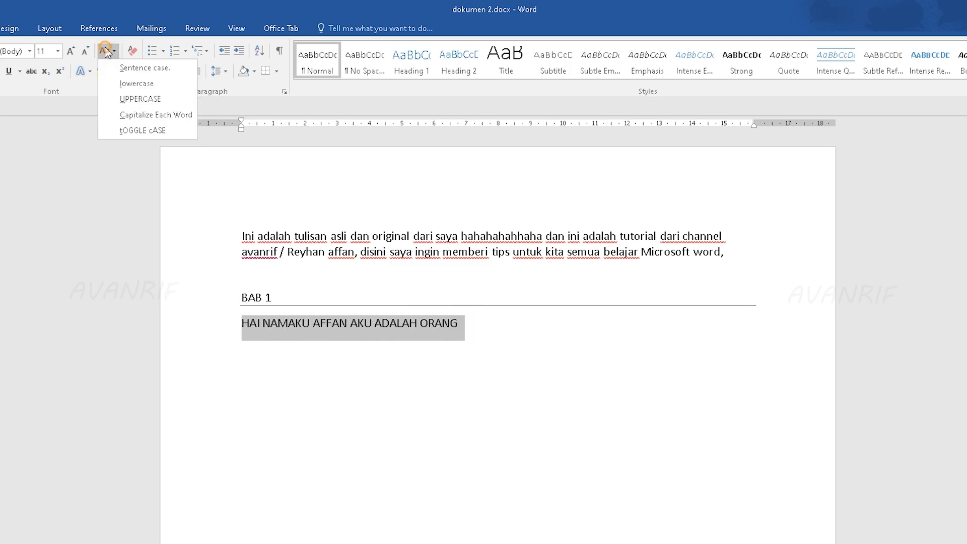
left_click(123, 71)
left_click(435, 326)
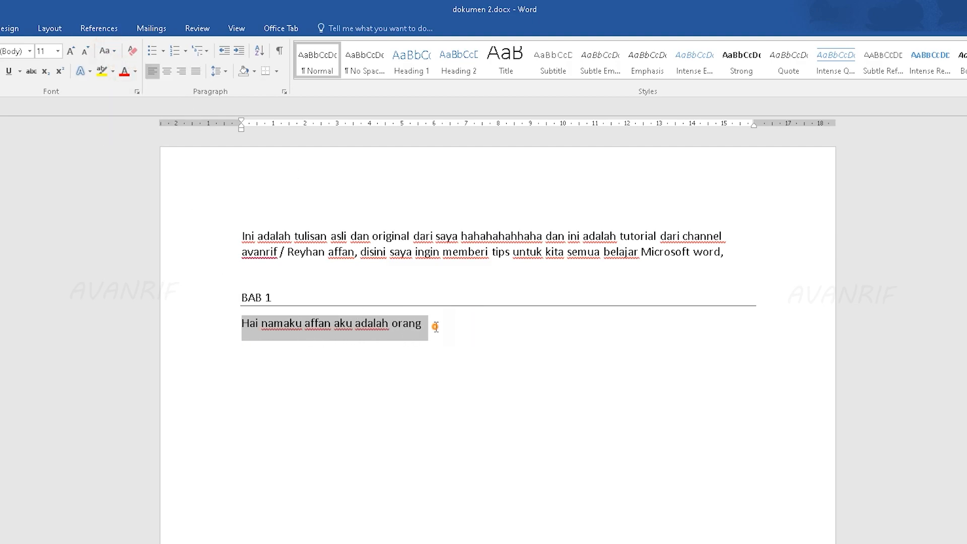
Step: Right-align the introduction line below the "BAB 1" border
left_click_drag(454, 322, 222, 318)
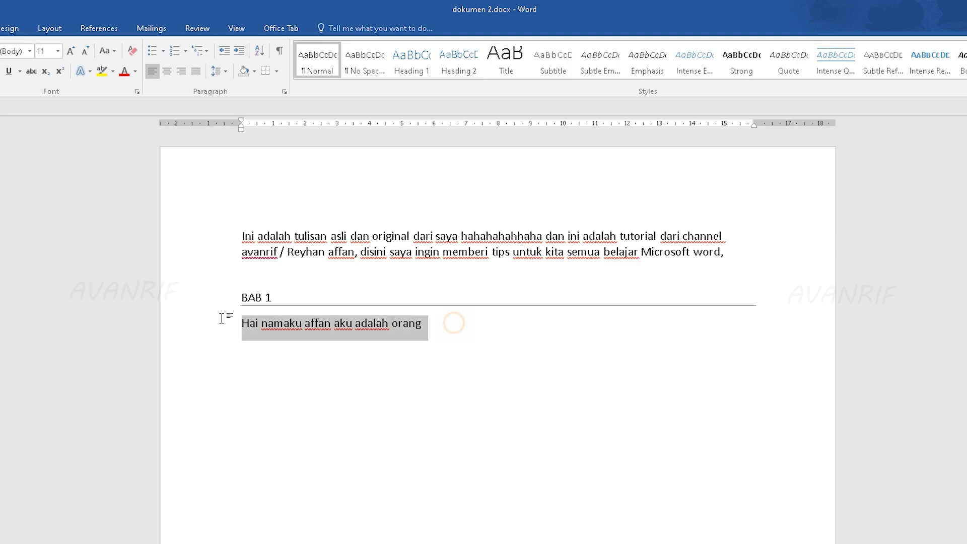
left_click(181, 71)
left_click(752, 352)
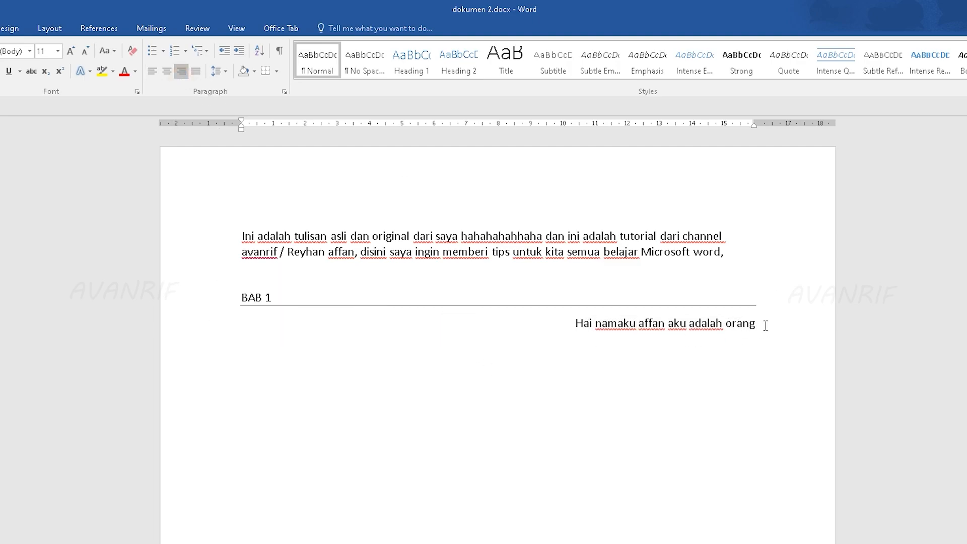